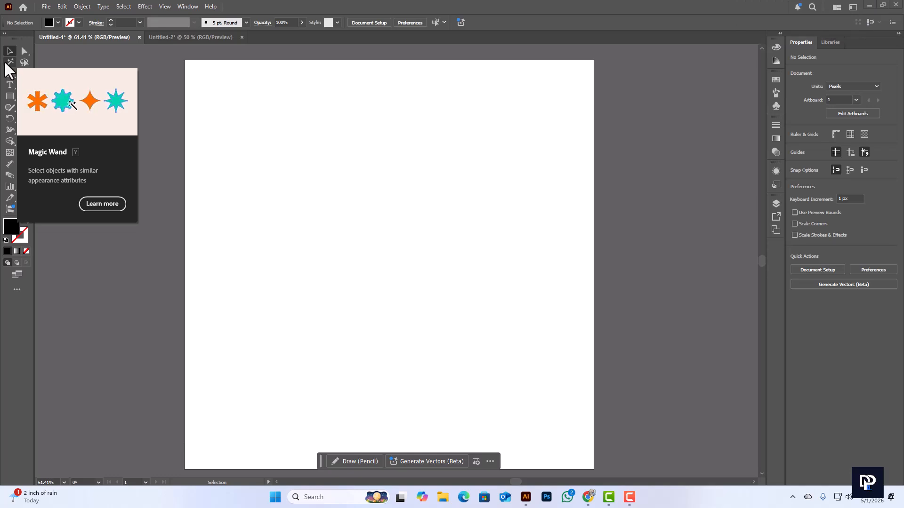
# Draw a black rectangle about 205 by 192 px in the artboard's upper-left area and duplicate it into an evenly spaced row of four
pyautogui.click(9, 96)
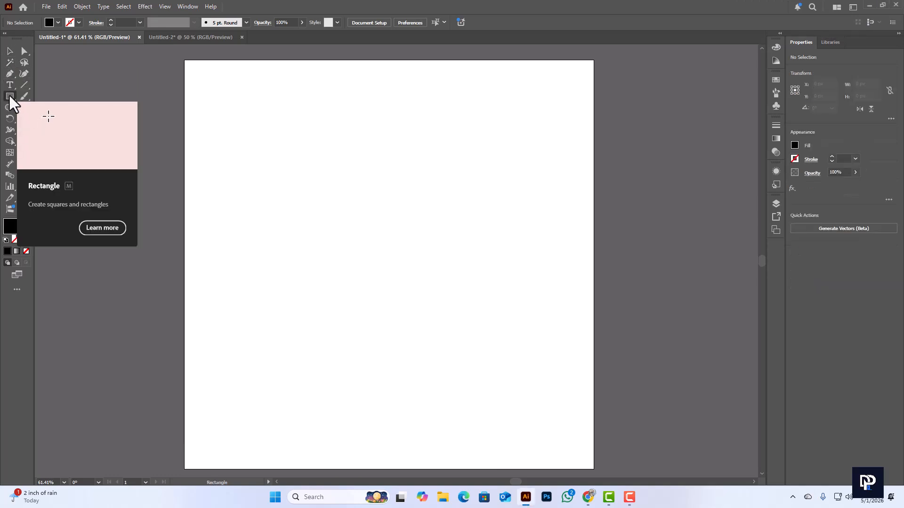
pyautogui.moveTo(216, 108); pyautogui.dragTo(300, 186)
pyautogui.click(10, 52)
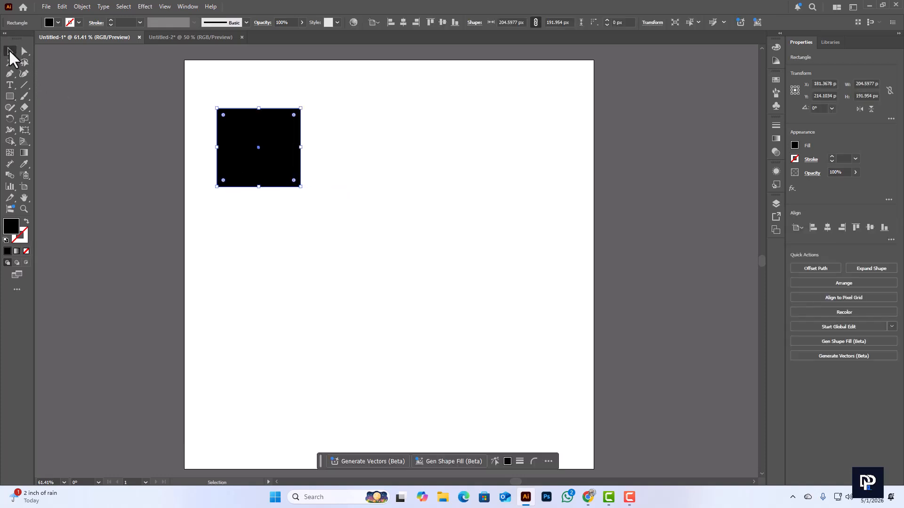
pyautogui.keyDown('alt'); pyautogui.moveTo(266, 144); pyautogui.dragTo(366, 146); pyautogui.keyUp('alt')
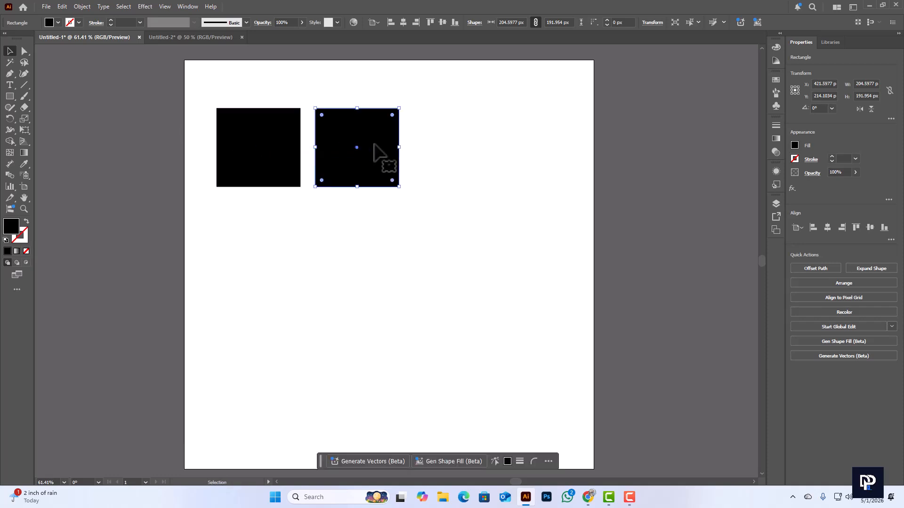
pyautogui.hotkey('ctrl', 'd')
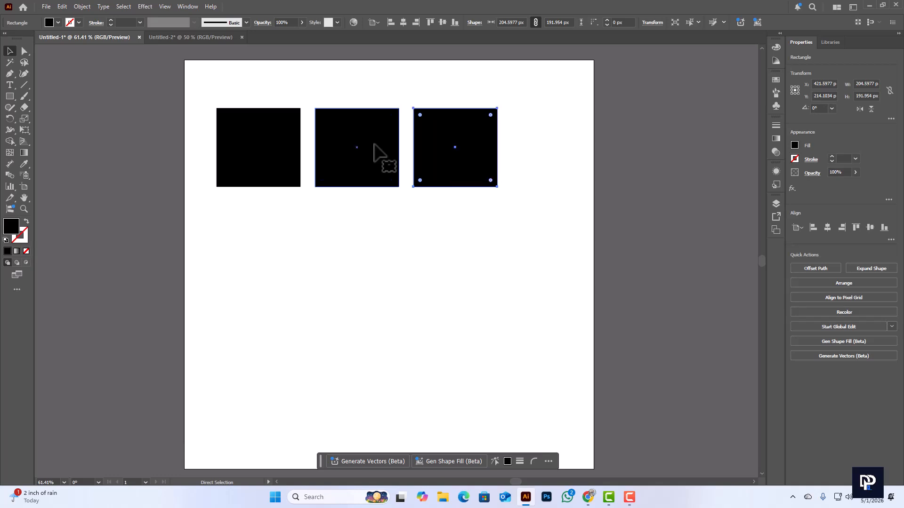
pyautogui.hotkey('ctrl', 'd')
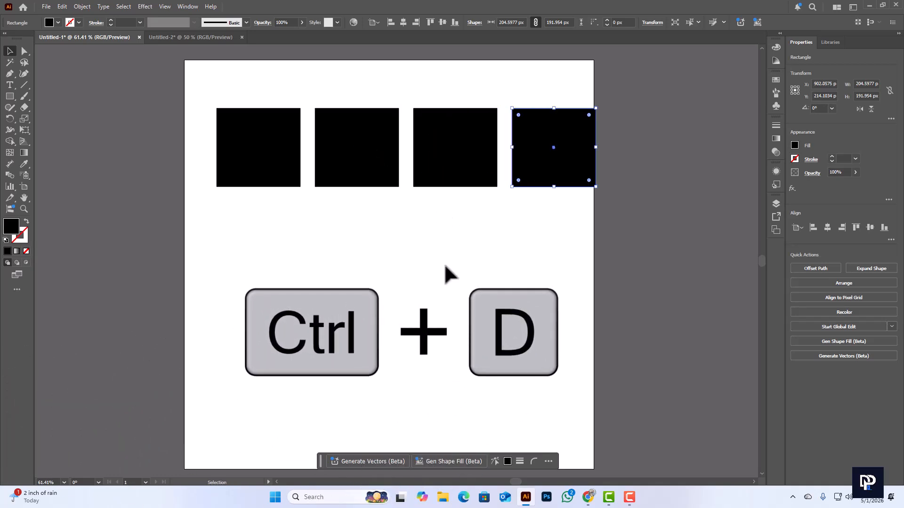
# Copy the row of four rectangles directly below the original and fill the copied row with pink FF0357
pyautogui.moveTo(219, 88); pyautogui.dragTo(532, 275)
pyautogui.click(526, 328)
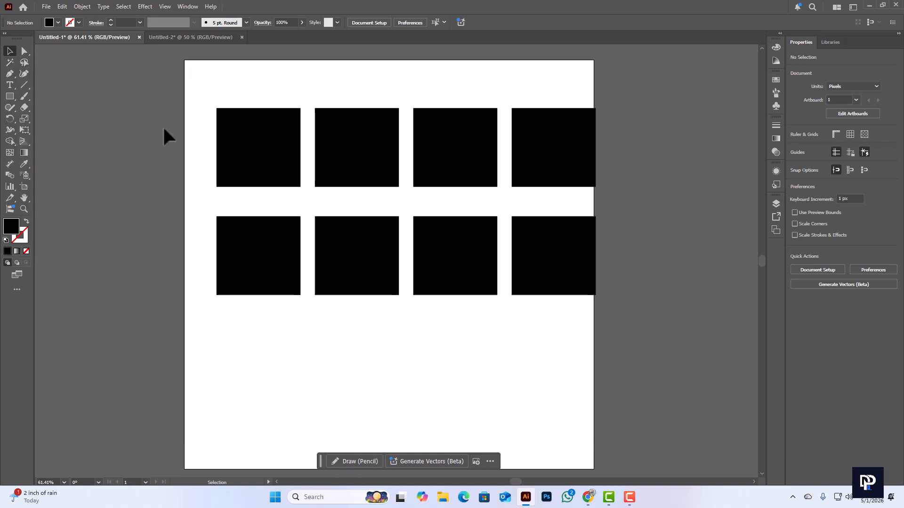
pyautogui.moveTo(193, 201); pyautogui.dragTo(561, 303)
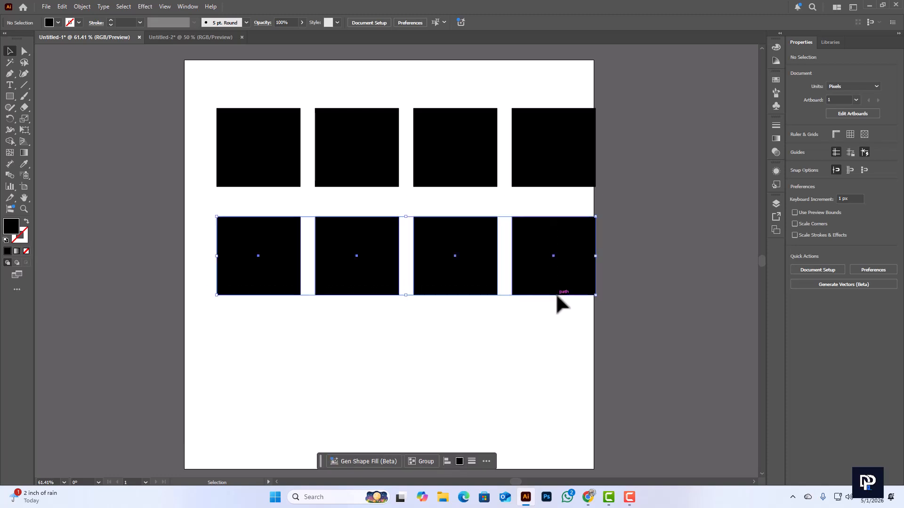
pyautogui.doubleClick(10, 226)
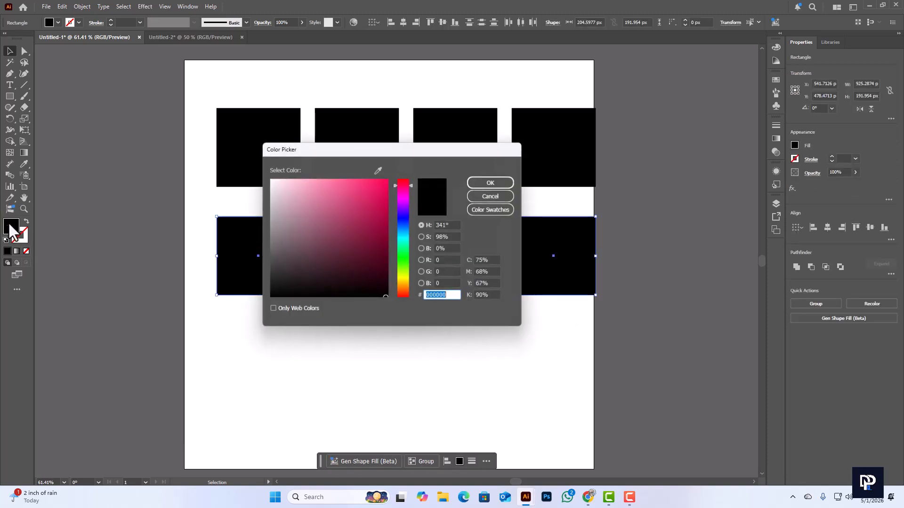
pyautogui.click(388, 179)
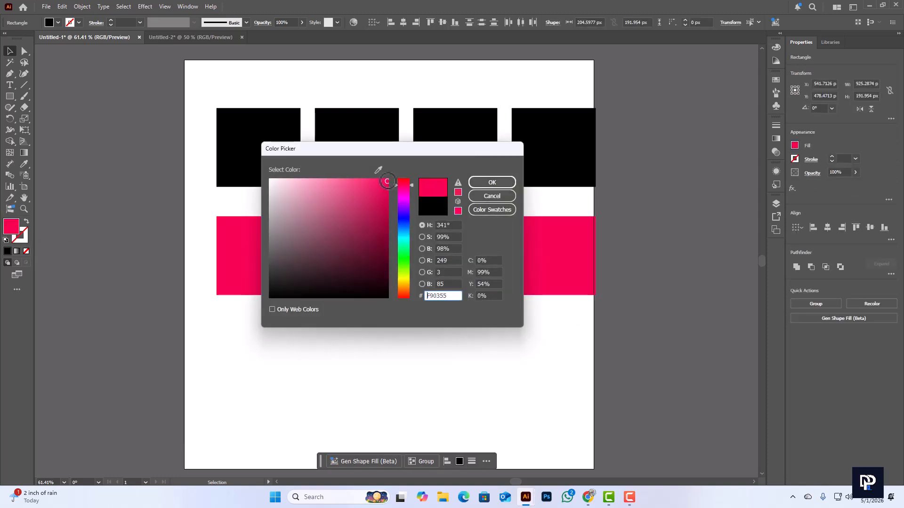
pyautogui.click(492, 182)
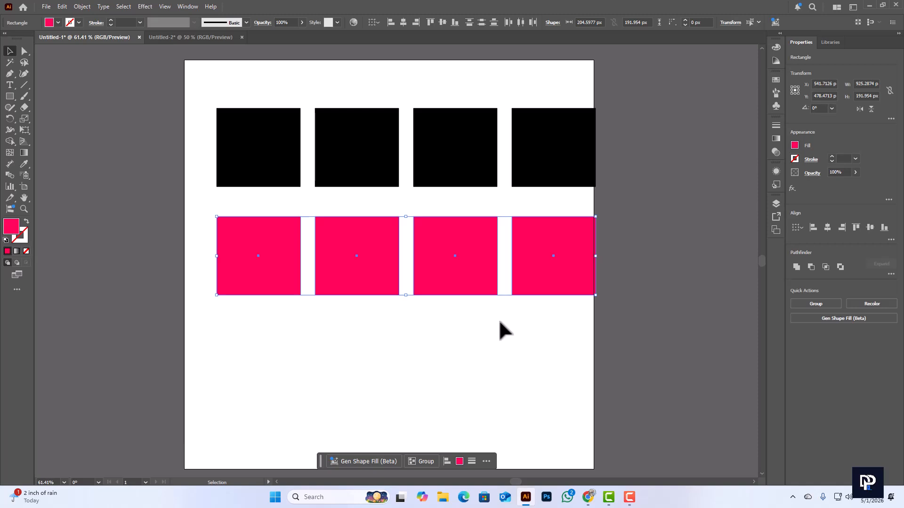
# Select all the black rectangles at once with the Magic Wand, and after that only the first pink rectangle with the Selection tool
pyautogui.scroll(-1, 500, 322)
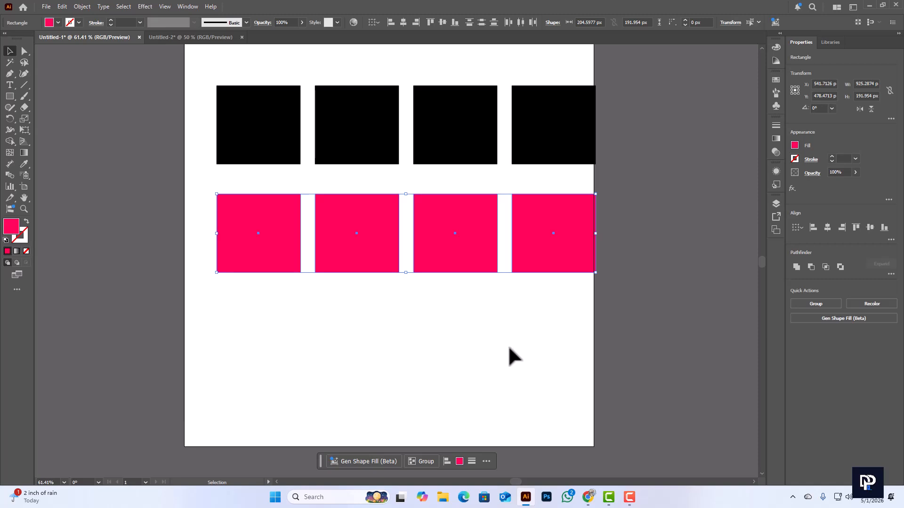
pyautogui.scroll(1, 503, 350)
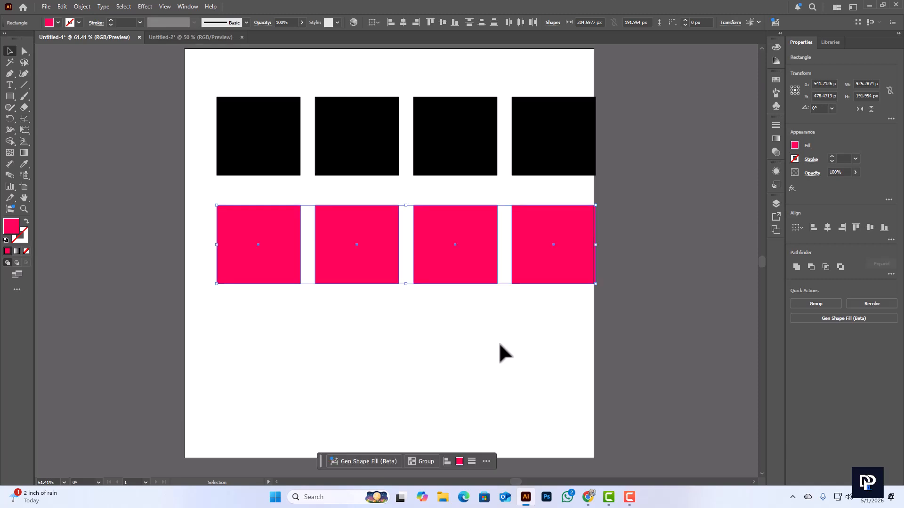
pyautogui.click(10, 62)
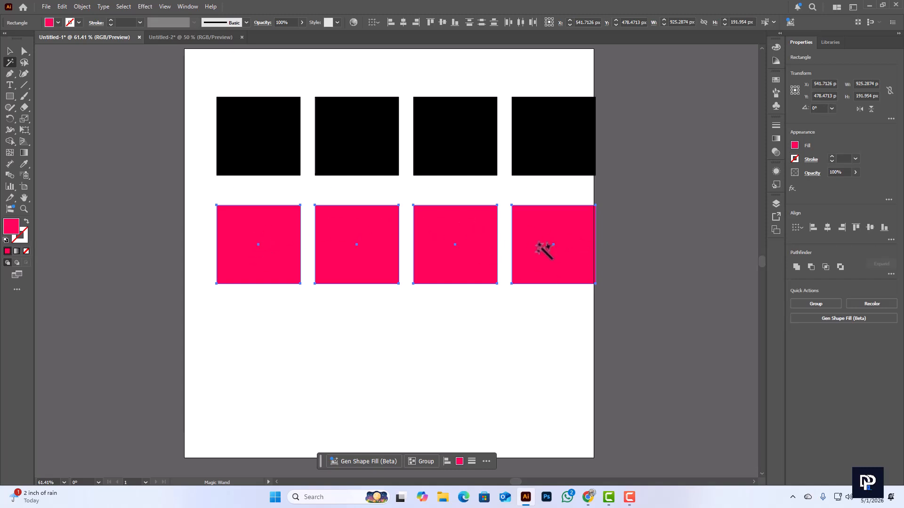
pyautogui.scroll(1, 303, 207)
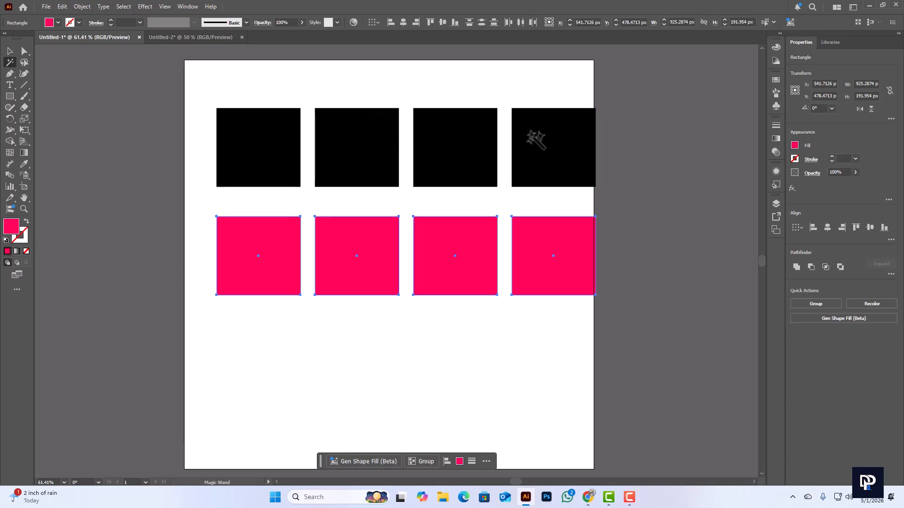
pyautogui.click(266, 141)
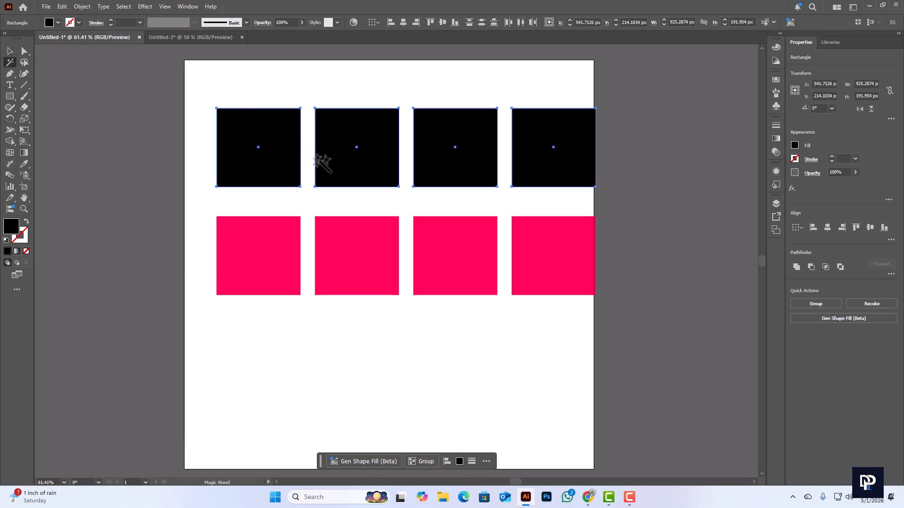
pyautogui.click(9, 51)
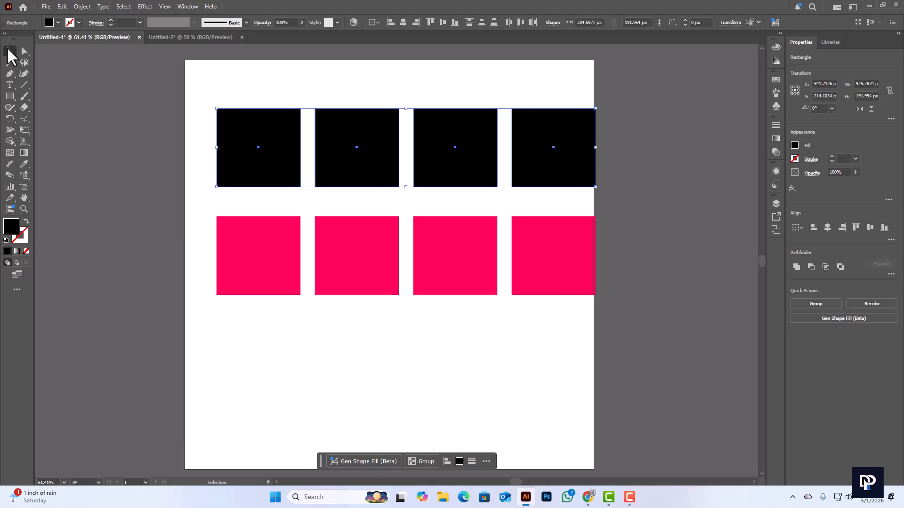
pyautogui.click(264, 246)
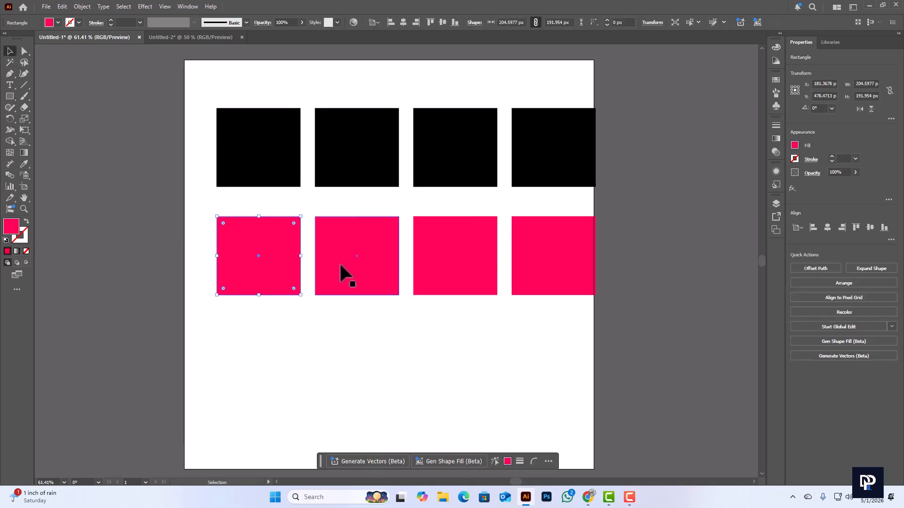
# Select all black rectangles with the Magic Wand and recolor them from the swatches, trying magenta and finishing with yellow
pyautogui.click(11, 62)
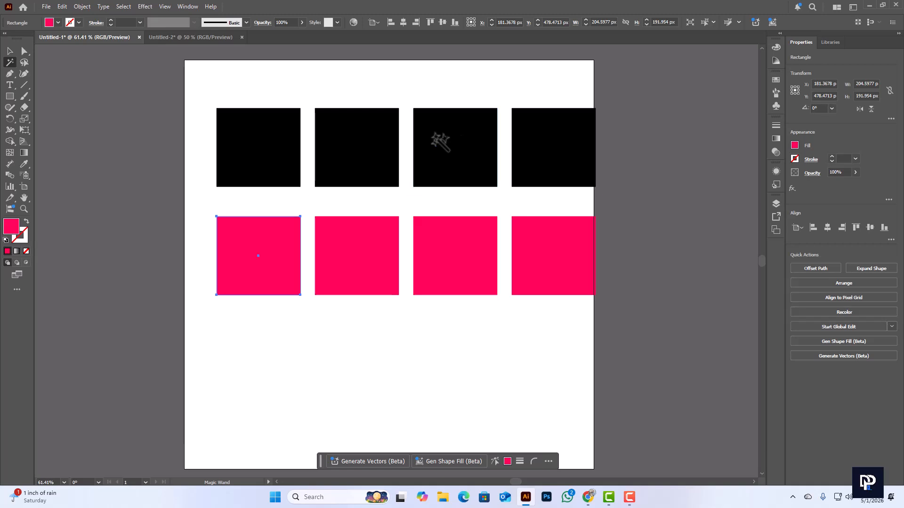
pyautogui.click(253, 134)
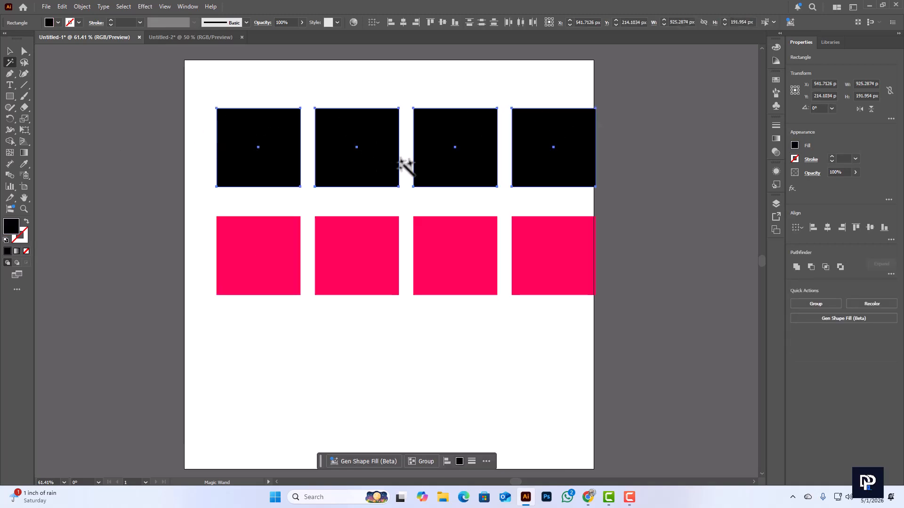
pyautogui.scroll(1, 404, 165)
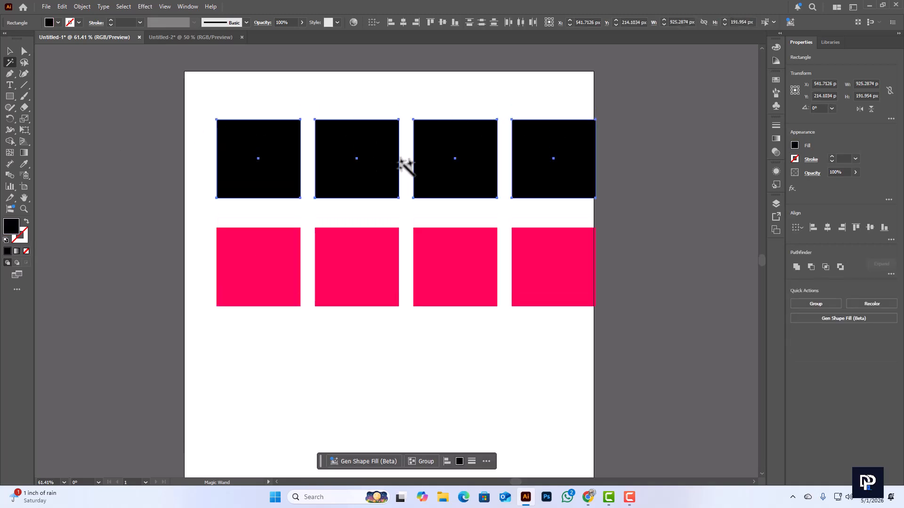
pyautogui.click(775, 80)
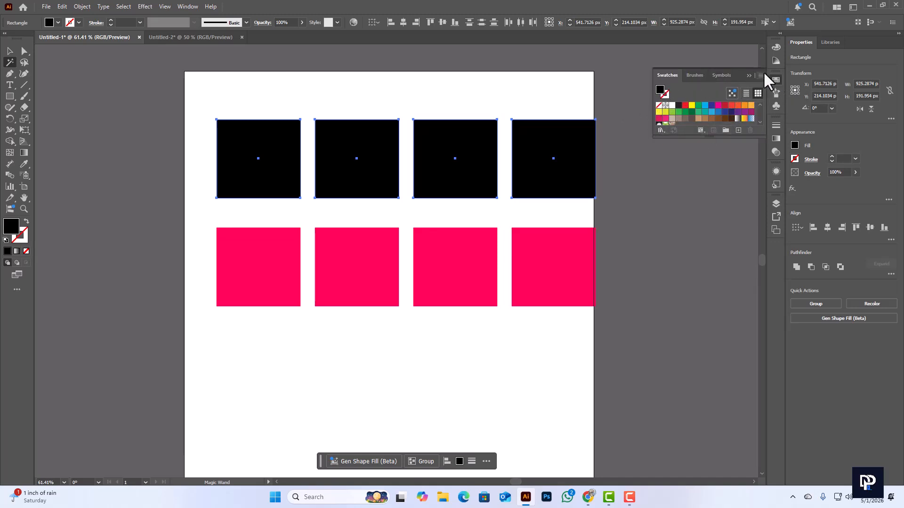
pyautogui.click(775, 78)
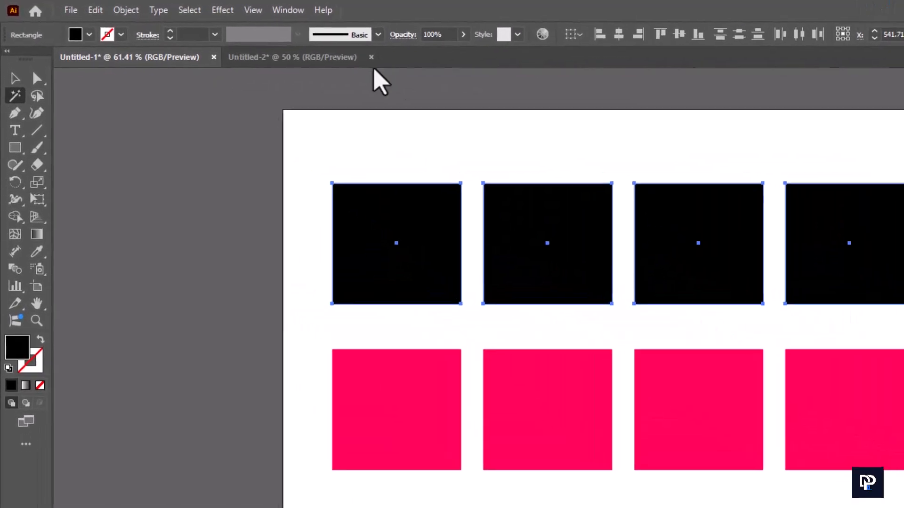
pyautogui.click(285, 17)
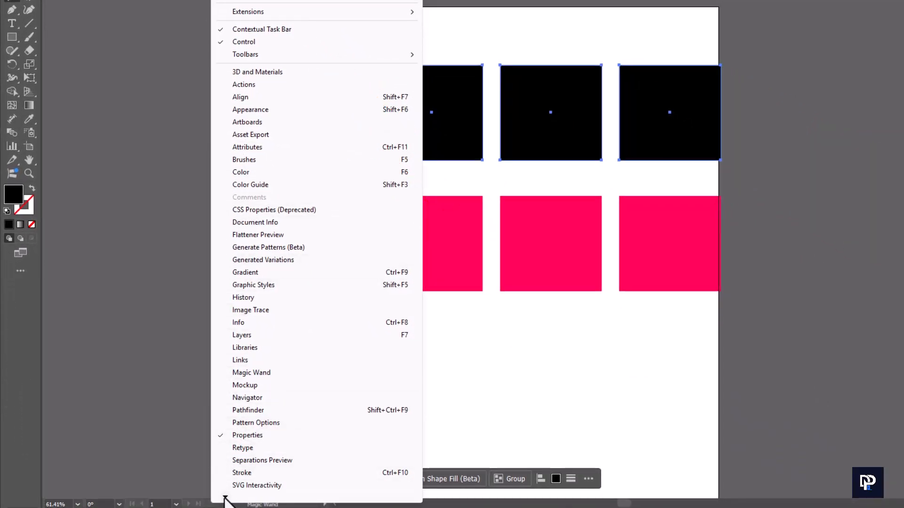
pyautogui.moveTo(225, 498)
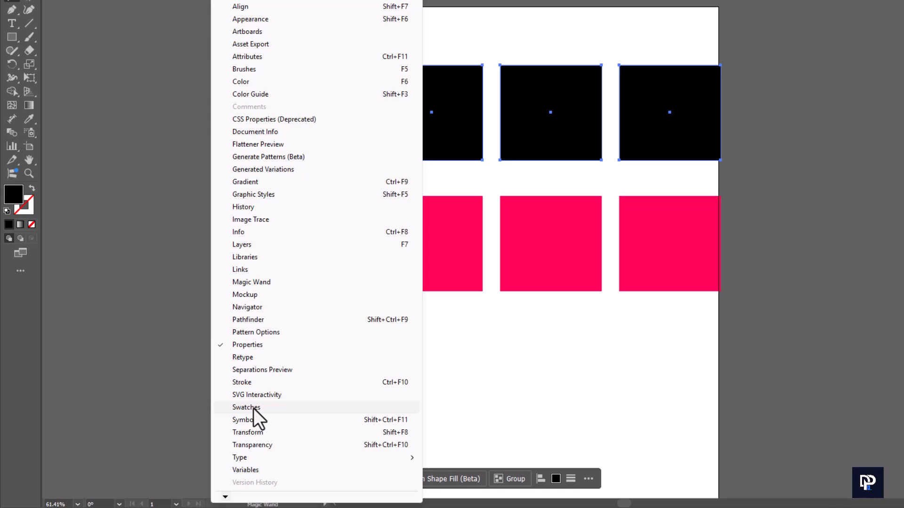
pyautogui.click(253, 408)
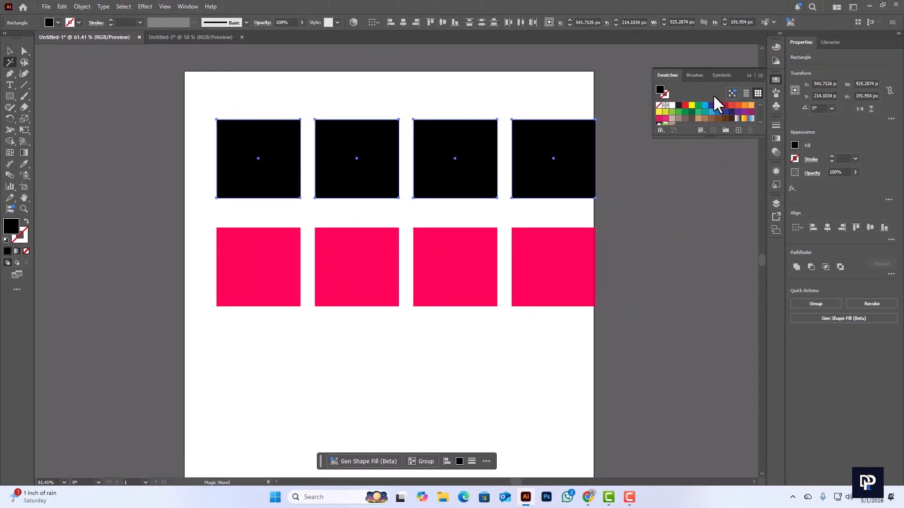
pyautogui.click(691, 106)
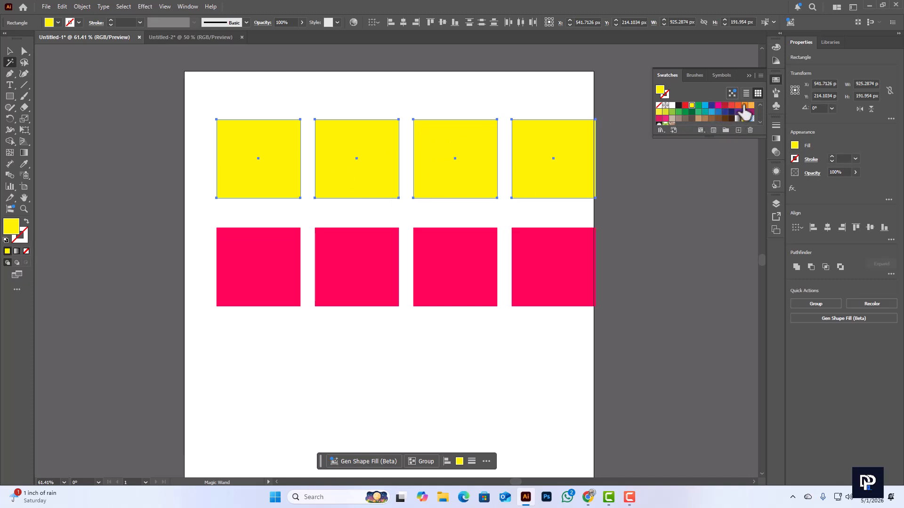
pyautogui.click(730, 106)
pyautogui.click(718, 105)
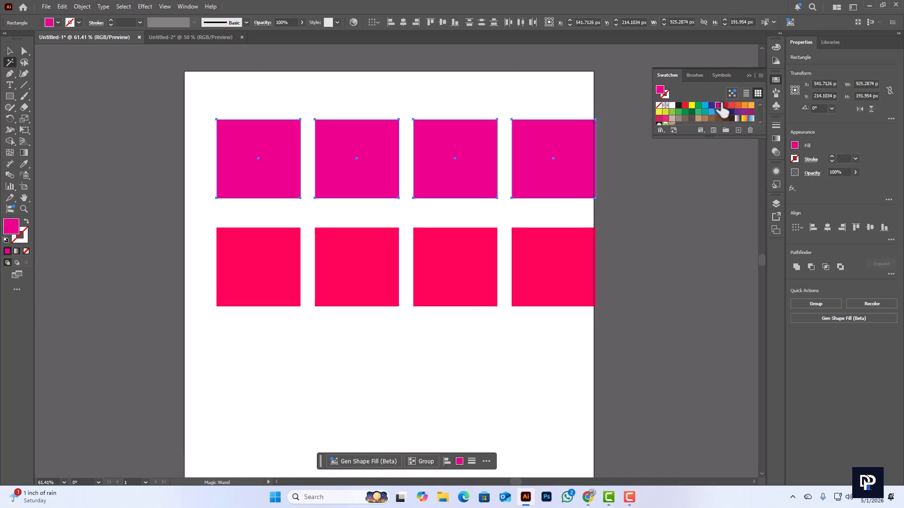
pyautogui.click(691, 106)
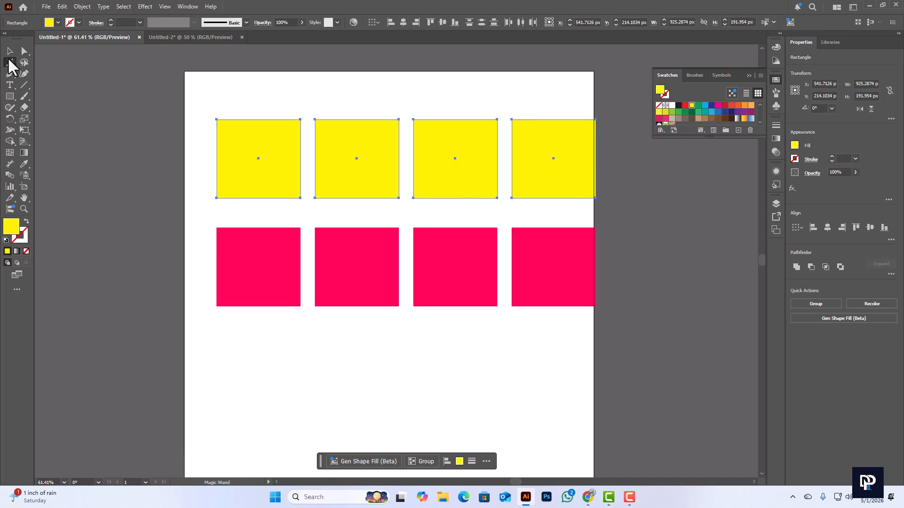
# Select all the pink rectangles with the Magic Wand, fill them with the black swatch, and return to the Selection tool
pyautogui.click(271, 265)
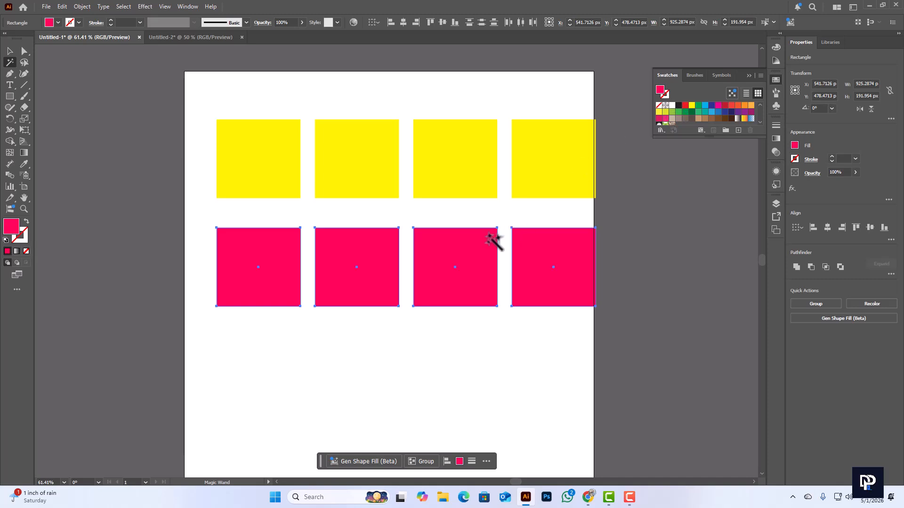
pyautogui.click(679, 106)
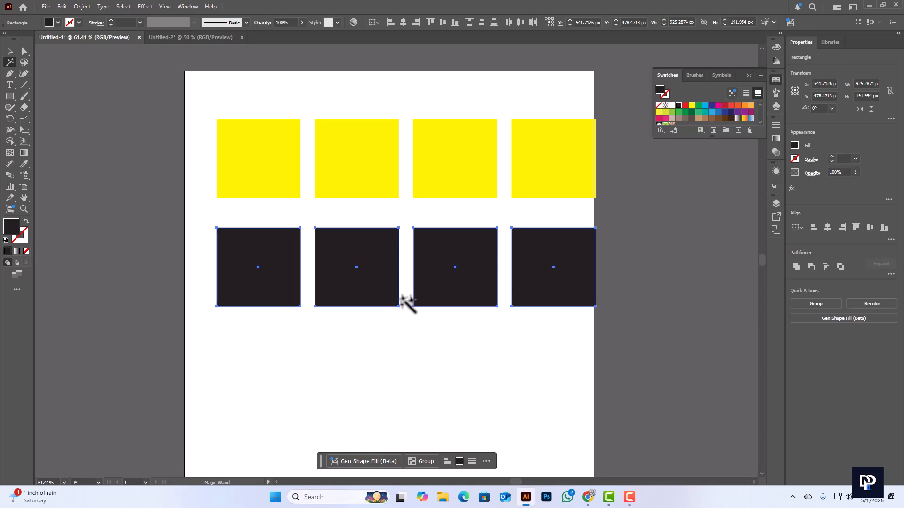
pyautogui.scroll(-2, 398, 301)
pyautogui.click(11, 51)
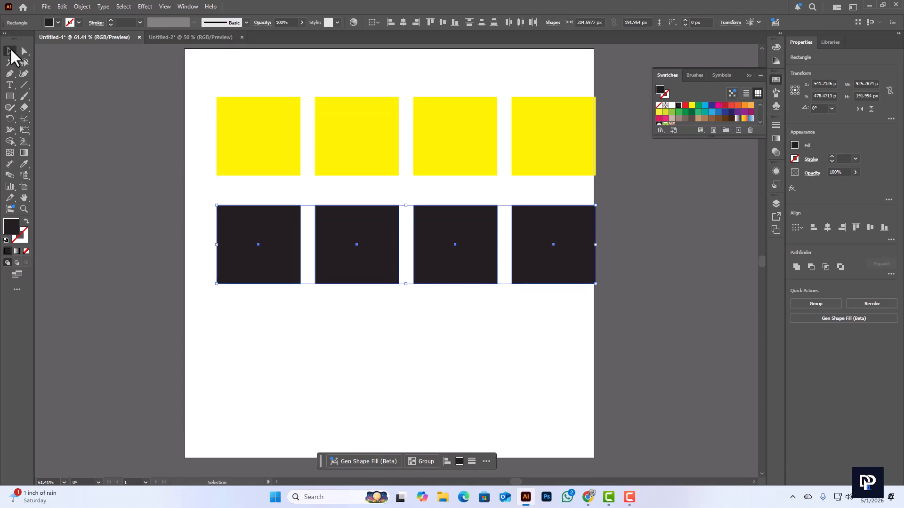
# Switch to the Untitled-2 document and select the black-and-white flower image
pyautogui.click(185, 38)
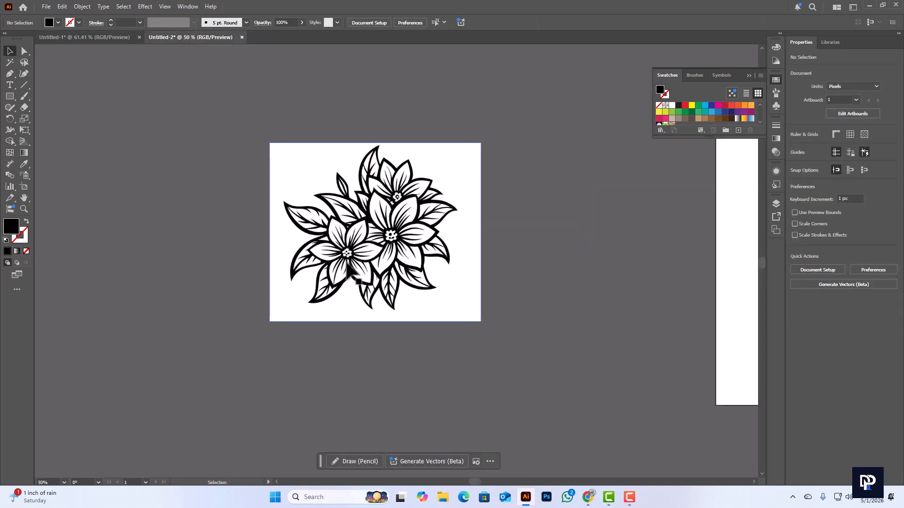
pyautogui.scroll(2, 351, 271)
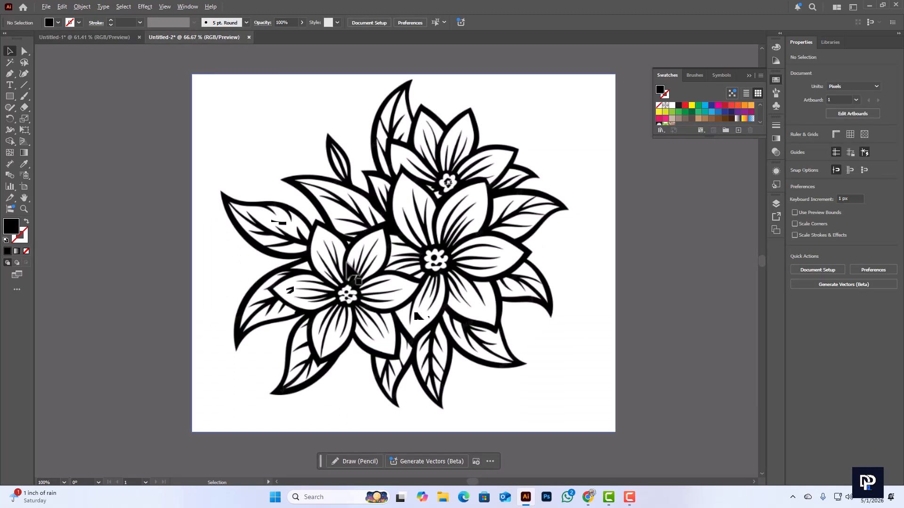
pyautogui.scroll(-1, 348, 264)
pyautogui.scroll(1, 358, 274)
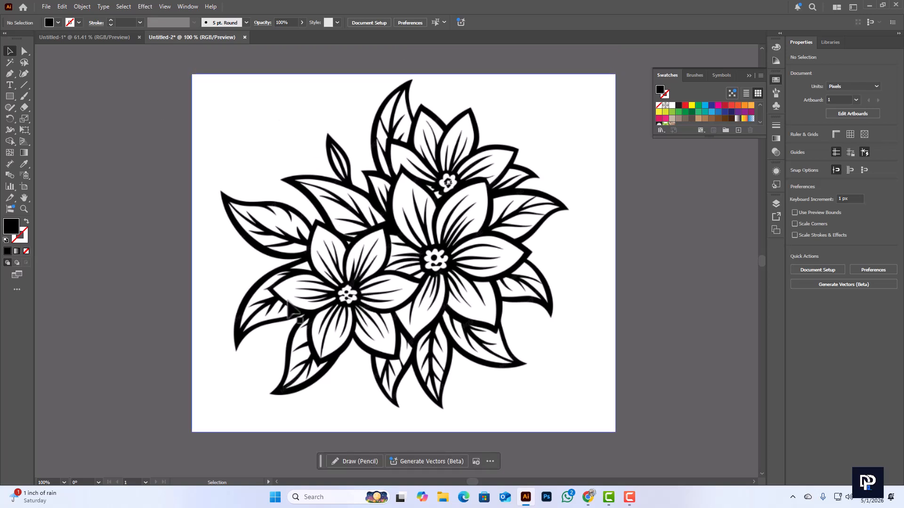
pyautogui.click(310, 183)
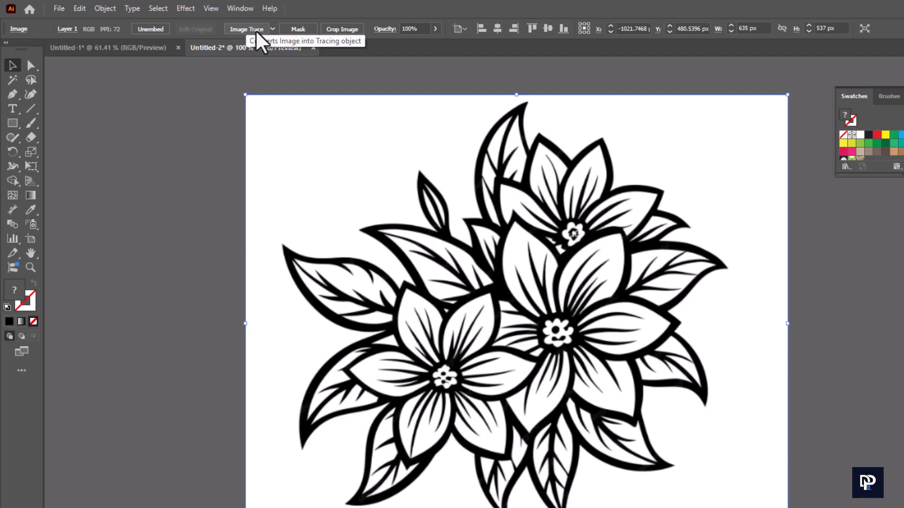
# Image-trace the flower picture, expand the tracing into paths, ungroup it and clear the selection
pyautogui.click(249, 29)
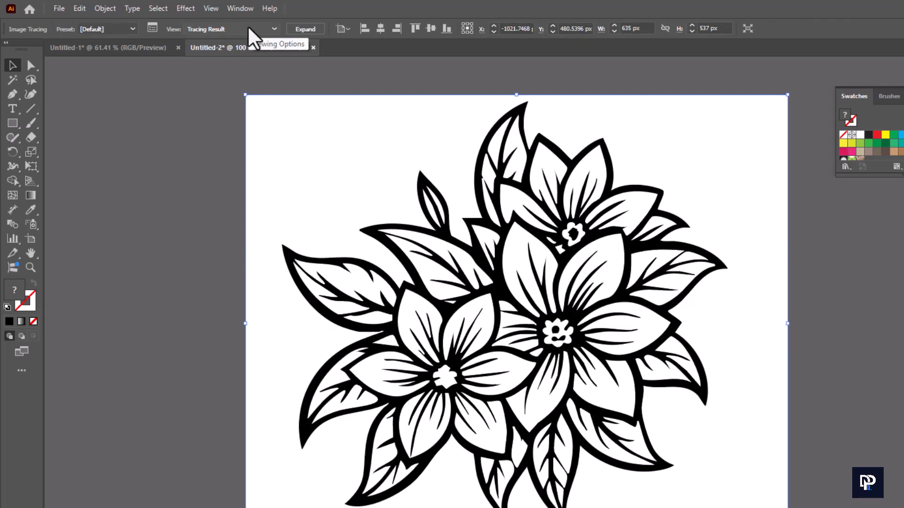
pyautogui.click(305, 30)
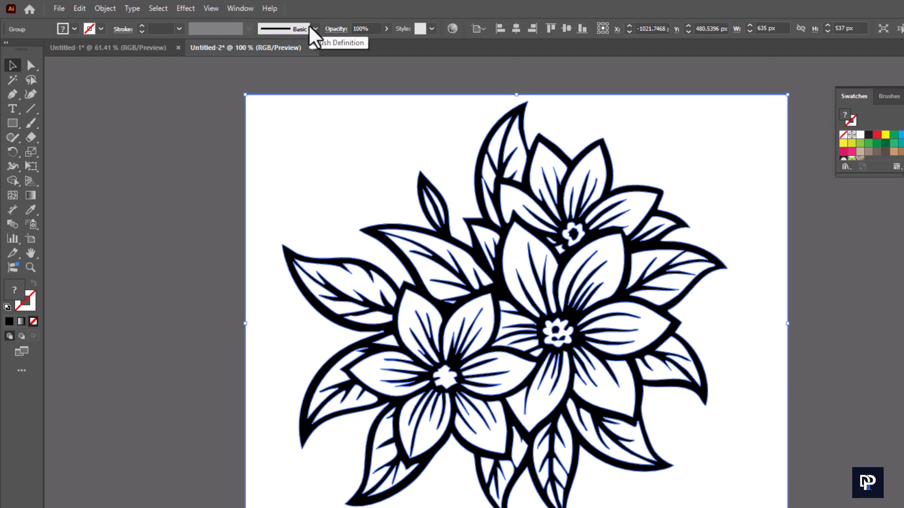
pyautogui.rightClick(528, 155)
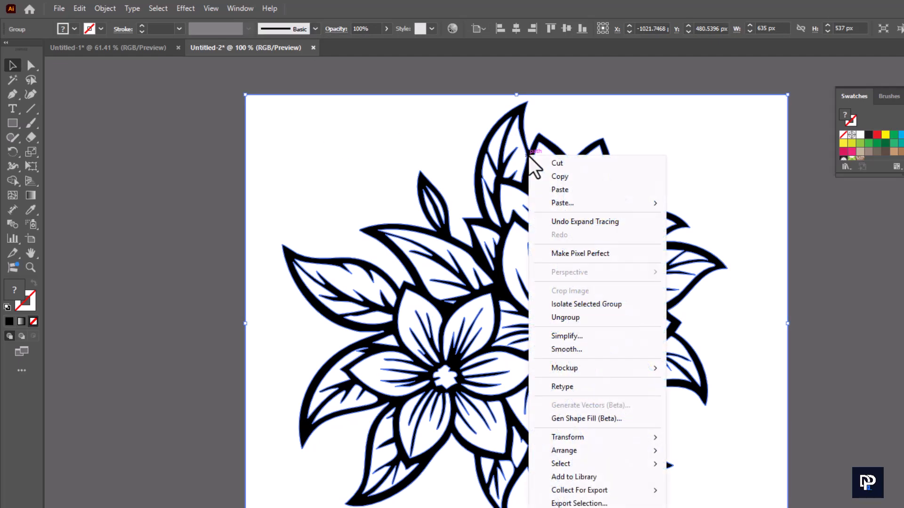
pyautogui.click(567, 318)
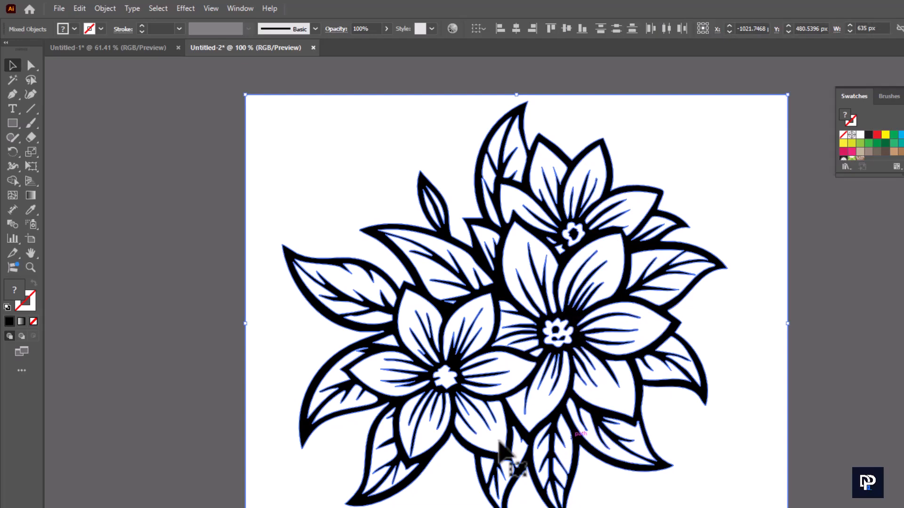
pyautogui.click(179, 332)
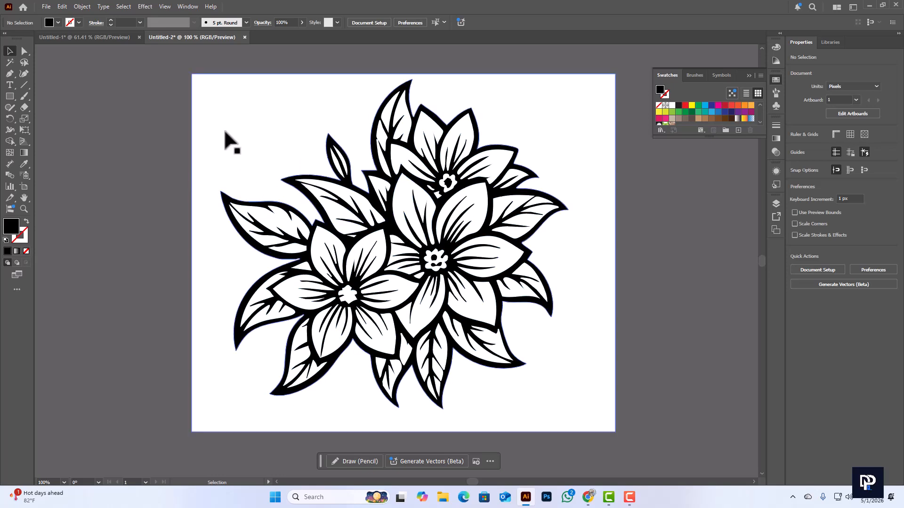
# Select all the white areas of the traced flower with the Magic Wand and delete them
pyautogui.scroll(1, 321, 225)
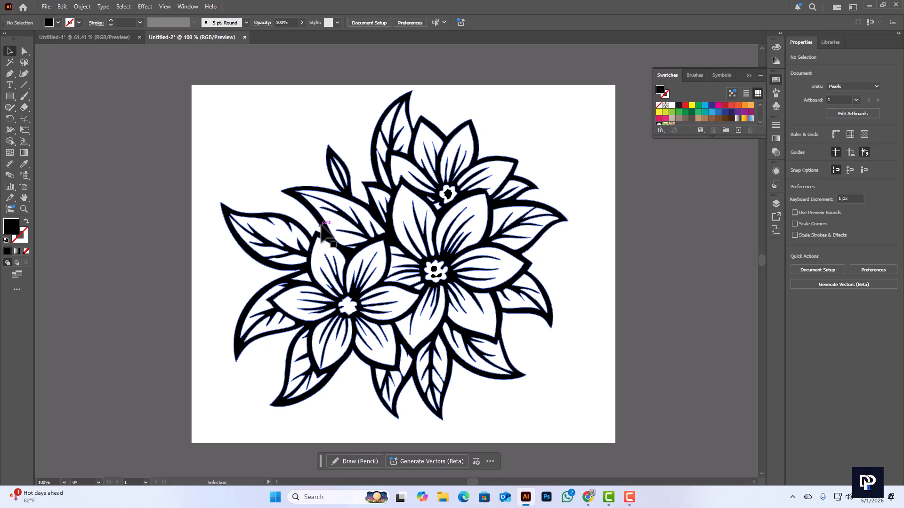
pyautogui.scroll(-1, 325, 234)
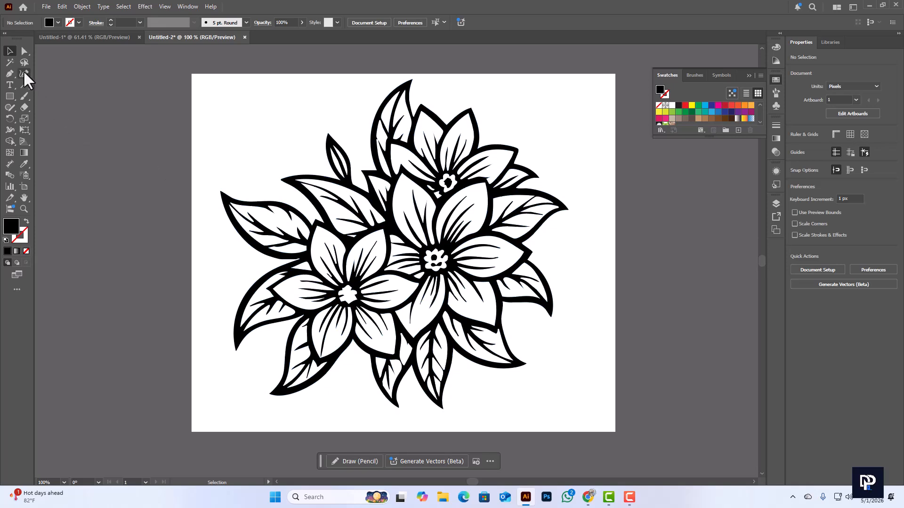
pyautogui.click(10, 62)
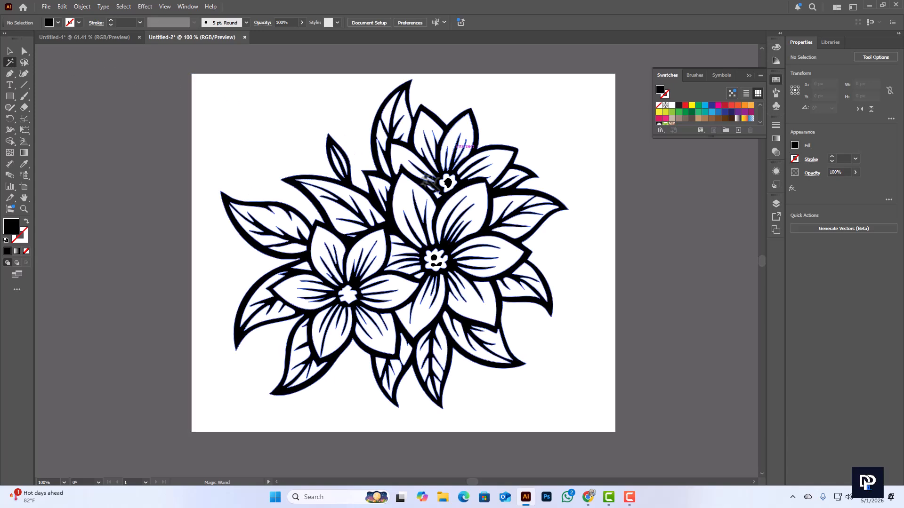
pyautogui.click(577, 165)
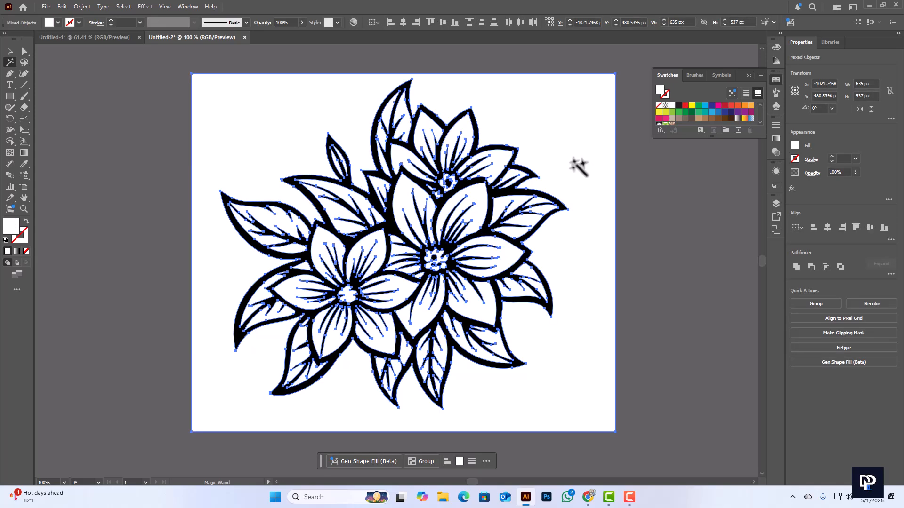
pyautogui.press('Delete')
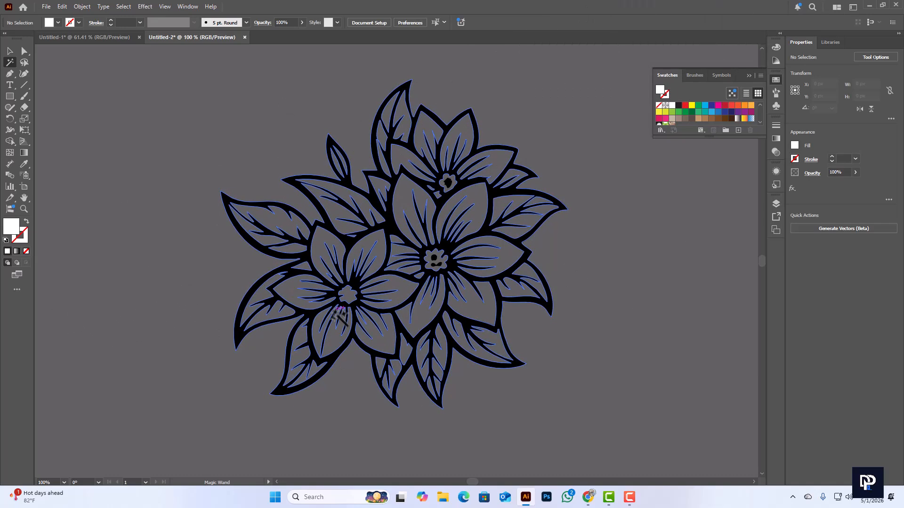
# Move the flower's main black outline path slightly left with the Selection tool
pyautogui.scroll(-1, 339, 316)
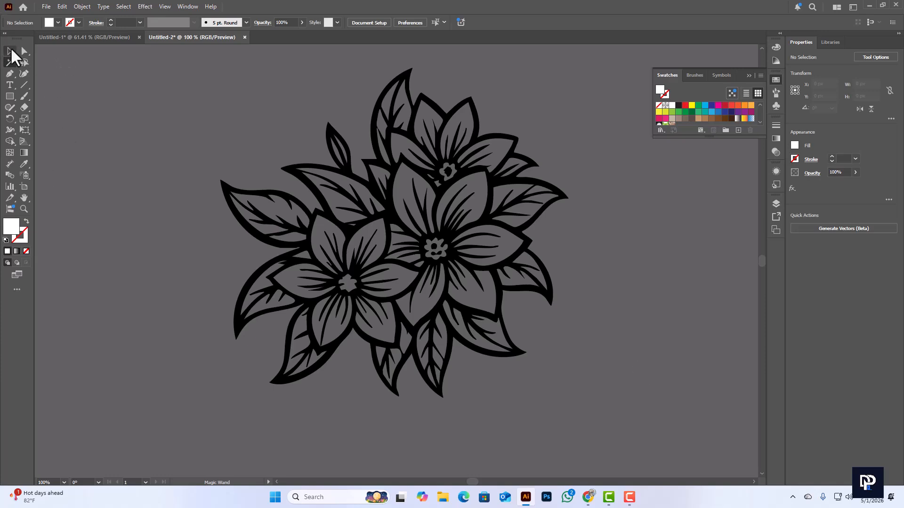
pyautogui.click(12, 50)
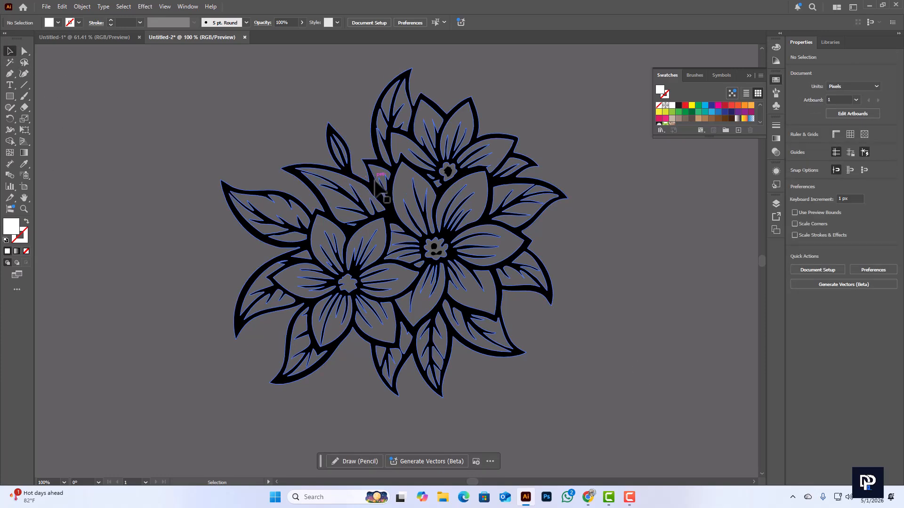
pyautogui.moveTo(375, 180); pyautogui.dragTo(354, 178)
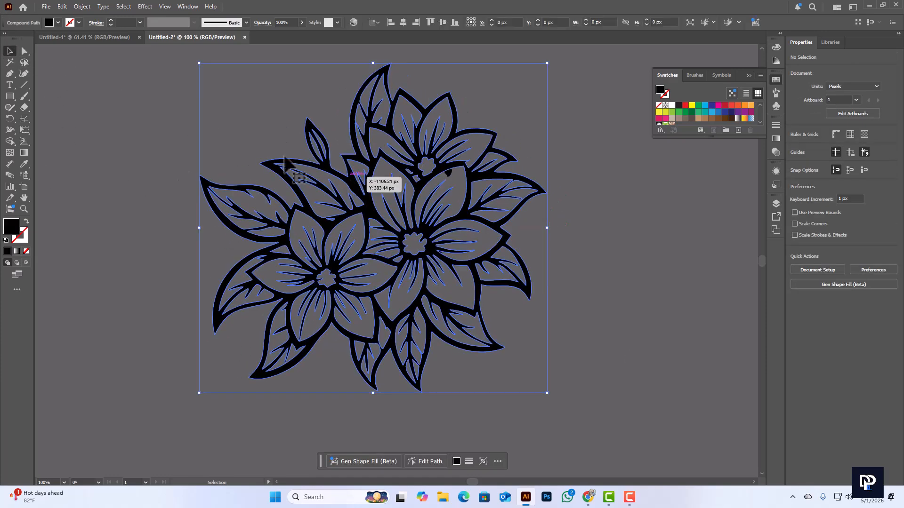
# Switch to the Untitled-1 document, deselect the black rectangles with the Lasso, and return to the Selection tool
pyautogui.click(116, 36)
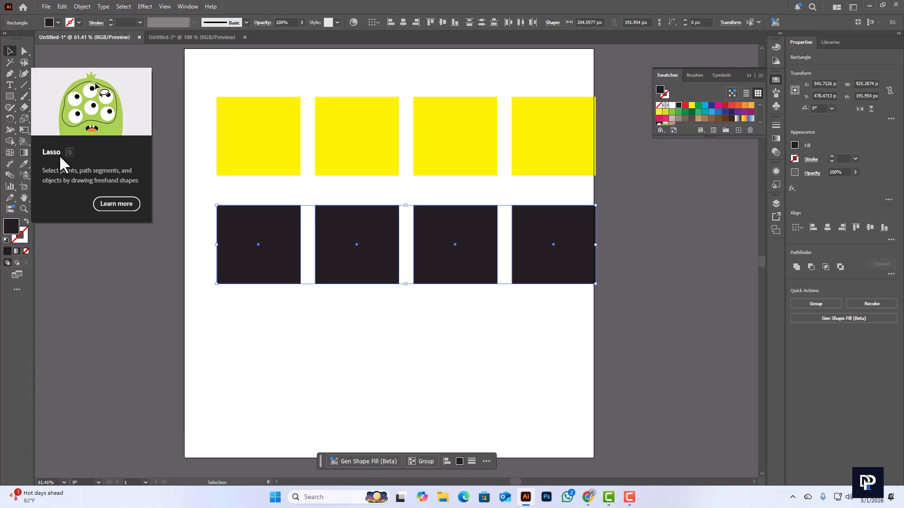
pyautogui.click(27, 64)
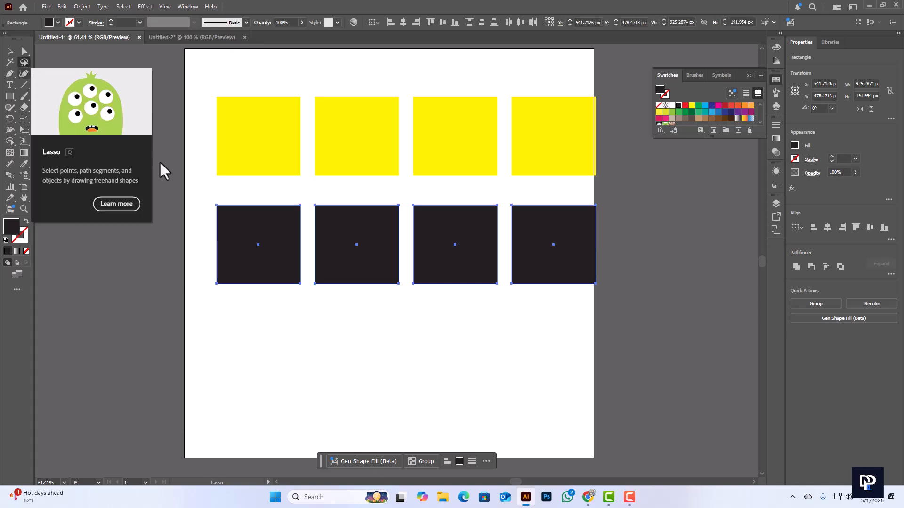
pyautogui.click(431, 322)
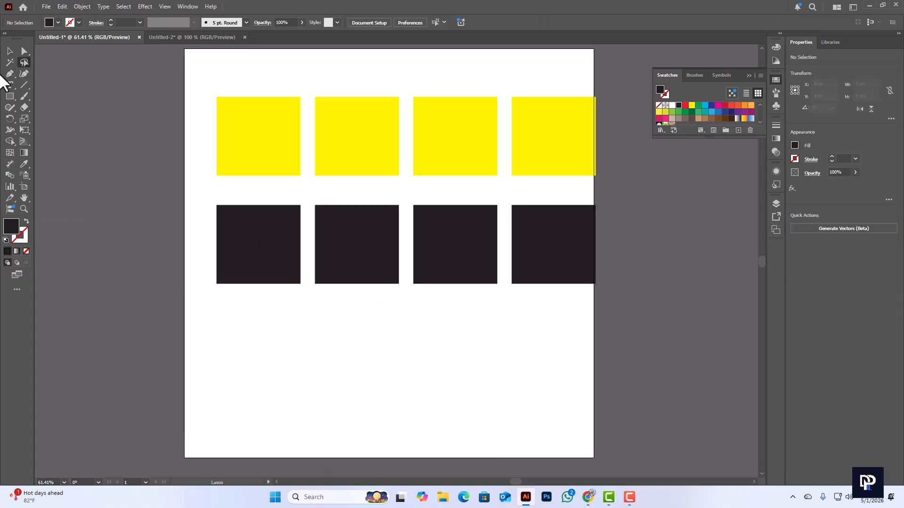
pyautogui.click(10, 51)
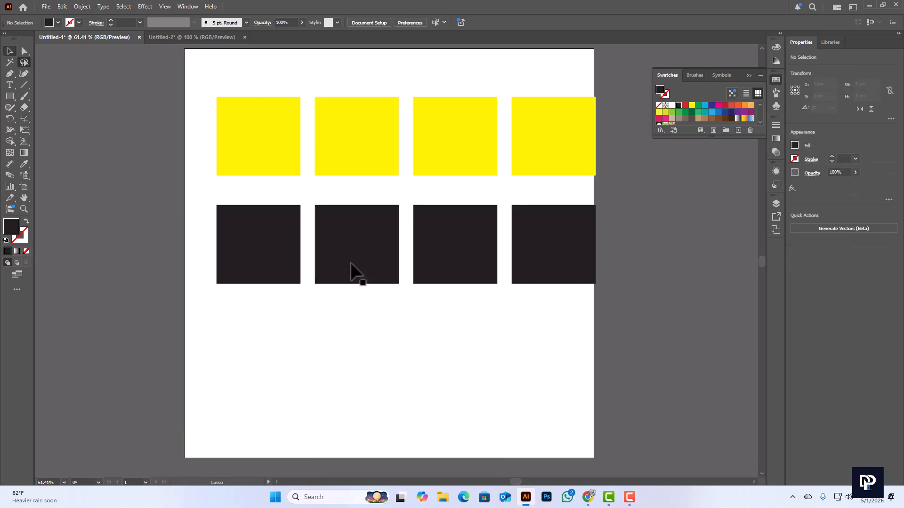
# Scatter the second, third and fourth black rectangles over the lower part of the artboard, leaving the first in place
pyautogui.moveTo(351, 268); pyautogui.dragTo(351, 395)
pyautogui.moveTo(443, 278); pyautogui.dragTo(462, 401)
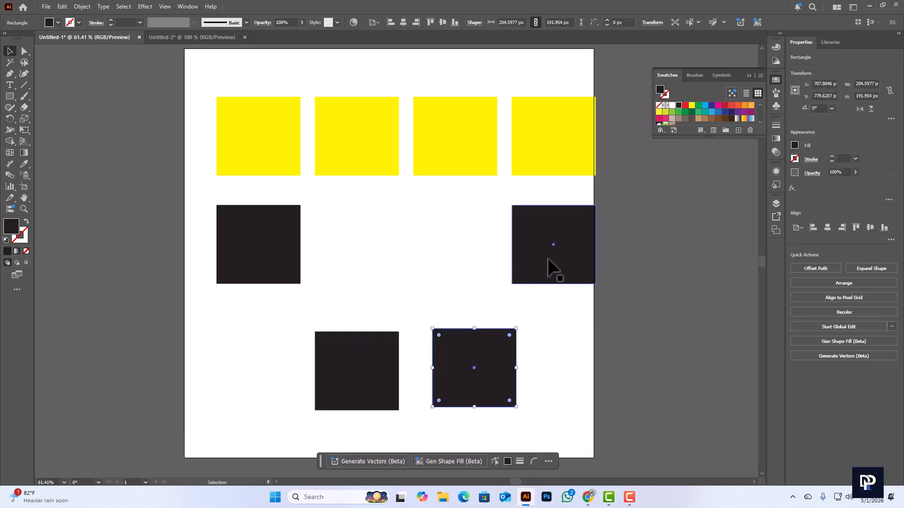
pyautogui.moveTo(549, 262); pyautogui.dragTo(484, 261)
pyautogui.moveTo(373, 363); pyautogui.dragTo(312, 375)
pyautogui.moveTo(480, 272); pyautogui.dragTo(451, 281)
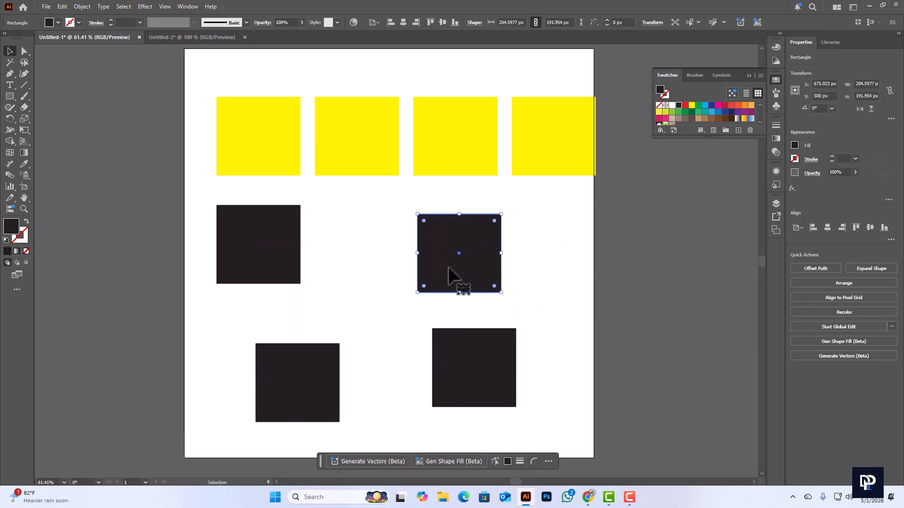
# Fill the black rectangle nearest the artboard's middle with red and the second yellow rectangle with dark blue
pyautogui.click(685, 105)
pyautogui.click(540, 282)
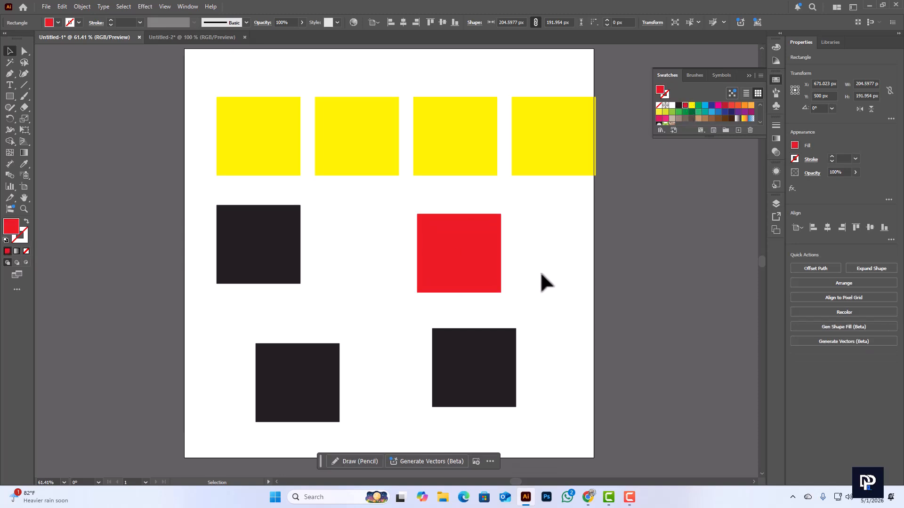
pyautogui.click(362, 148)
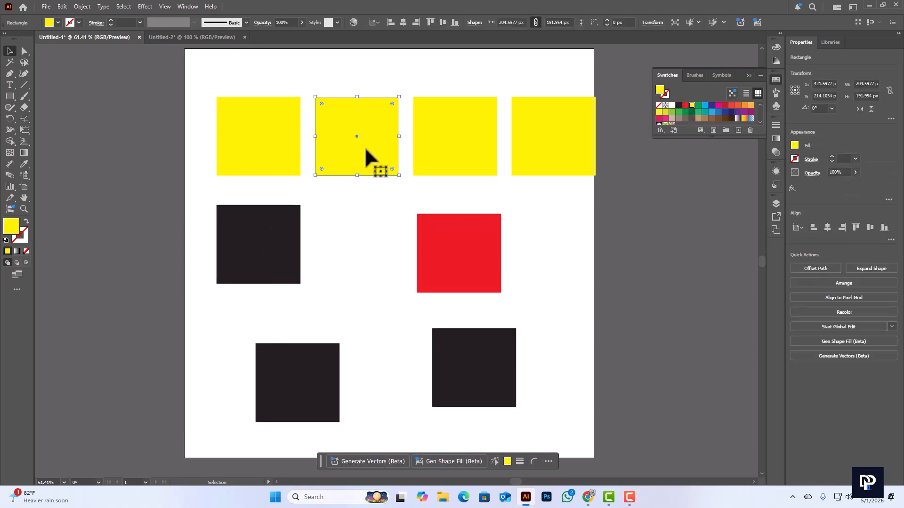
pyautogui.click(711, 106)
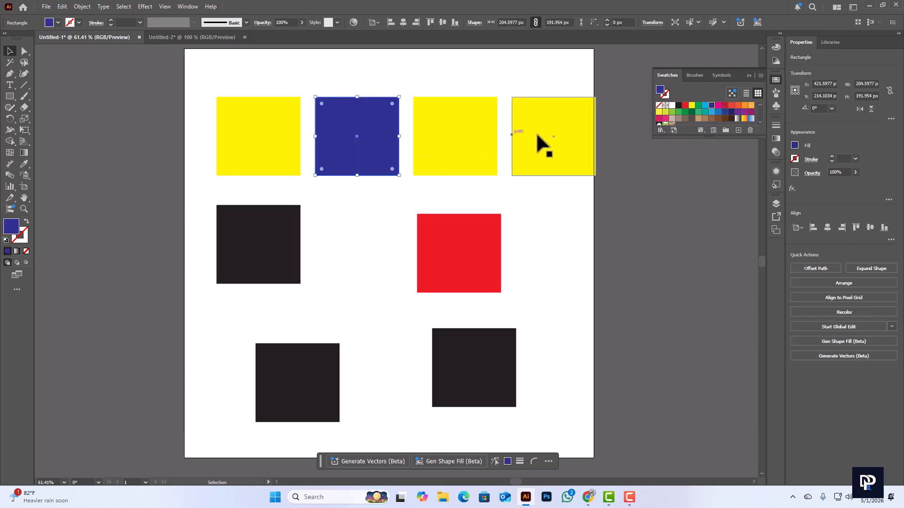
# Scatter the two rightmost yellow rectangles, the lower-right black rectangle and the red rectangle to irregular positions
pyautogui.moveTo(543, 137); pyautogui.dragTo(589, 183)
pyautogui.moveTo(460, 153); pyautogui.dragTo(524, 134)
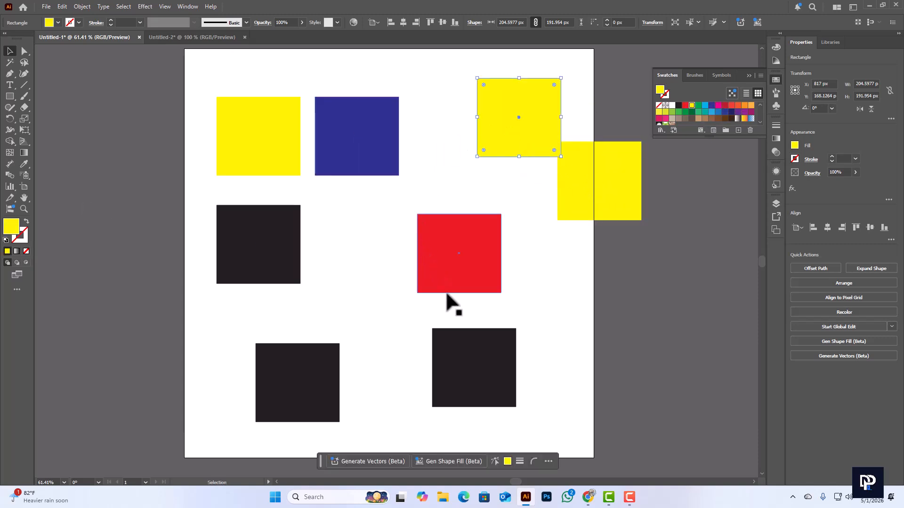
pyautogui.moveTo(486, 357); pyautogui.dragTo(555, 368)
pyautogui.moveTo(486, 277); pyautogui.dragTo(452, 316)
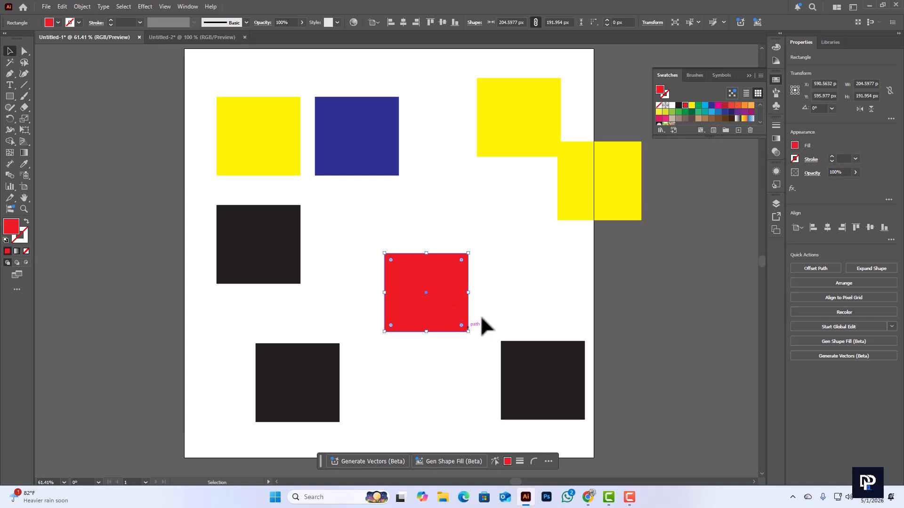
pyautogui.moveTo(524, 375); pyautogui.dragTo(521, 365)
pyautogui.moveTo(431, 304); pyautogui.dragTo(423, 285)
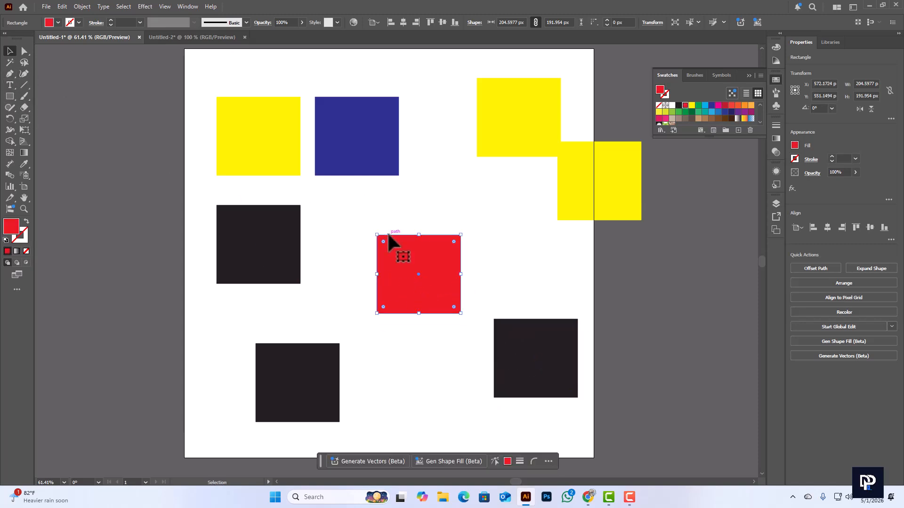
# Select the blue rectangle and the lower-right black rectangle together with a freehand Lasso loop that skips the red one
pyautogui.click(25, 63)
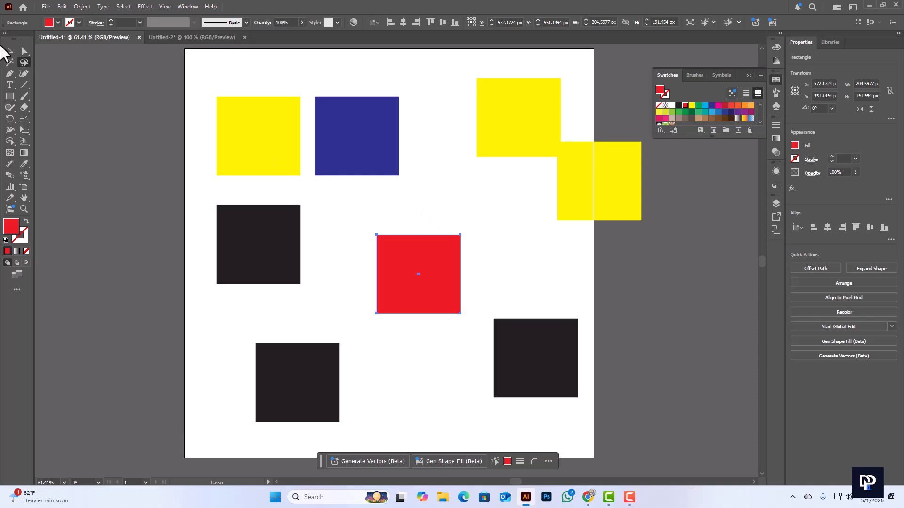
pyautogui.click(10, 63)
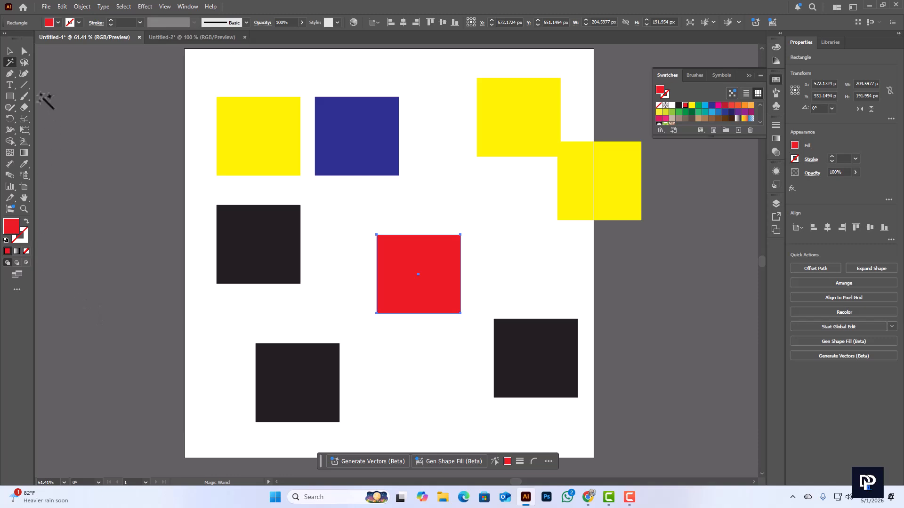
pyautogui.click(25, 60)
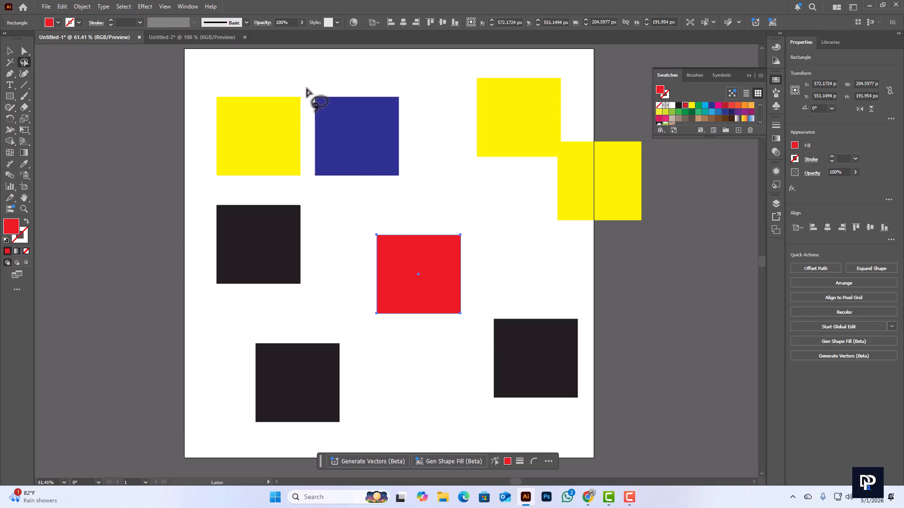
pyautogui.moveTo(306, 89)
pyautogui.mouseDown()
pyautogui.moveTo(310, 183)
pyautogui.moveTo(319, 202)
pyautogui.moveTo(401, 206)
pyautogui.moveTo(483, 231)
pyautogui.moveTo(484, 354)
pyautogui.moveTo(499, 412)
pyautogui.moveTo(546, 419)
pyautogui.moveTo(591, 399)
pyautogui.moveTo(598, 335)
pyautogui.mouseUp()
pyautogui.moveTo(570, 273)
pyautogui.mouseDown()
pyautogui.moveTo(435, 175)
pyautogui.moveTo(414, 147)
pyautogui.moveTo(407, 100)
pyautogui.moveTo(391, 84)
pyautogui.moveTo(324, 82)
pyautogui.moveTo(303, 94)
pyautogui.moveTo(308, 100)
pyautogui.mouseUp()
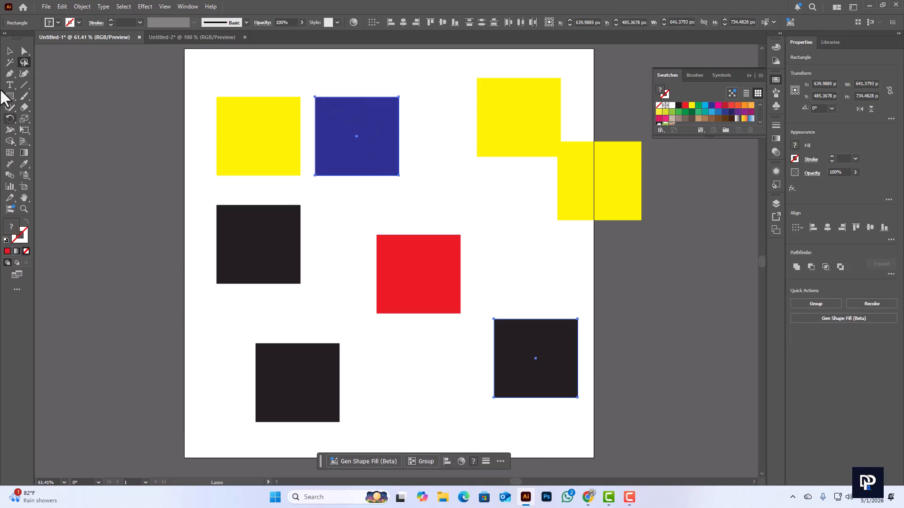
# Move the lassoed blue and black rectangles together to the left and back to the right, then deselect them
pyautogui.click(9, 52)
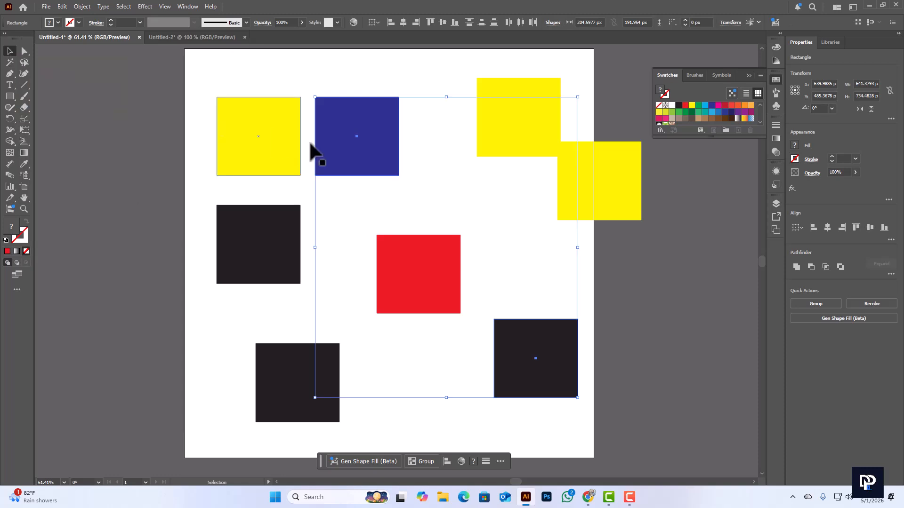
pyautogui.moveTo(374, 156); pyautogui.dragTo(344, 155)
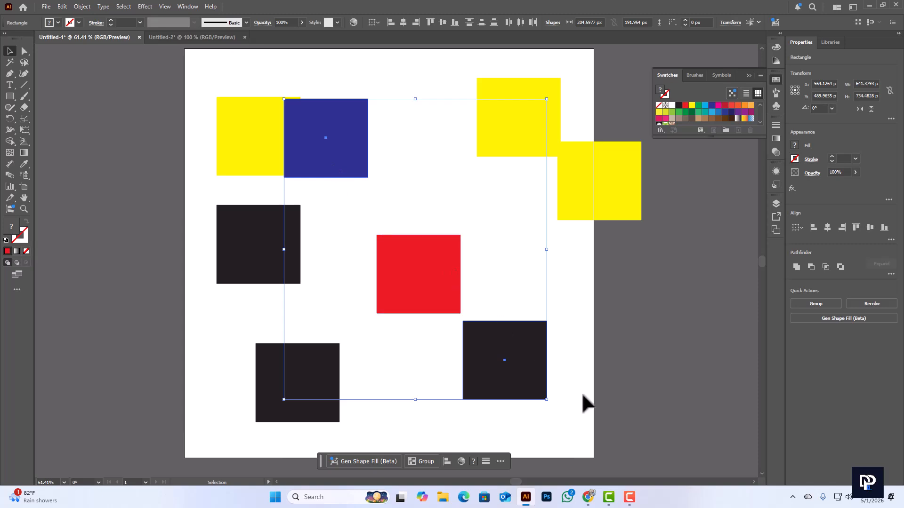
pyautogui.moveTo(532, 374); pyautogui.dragTo(564, 352)
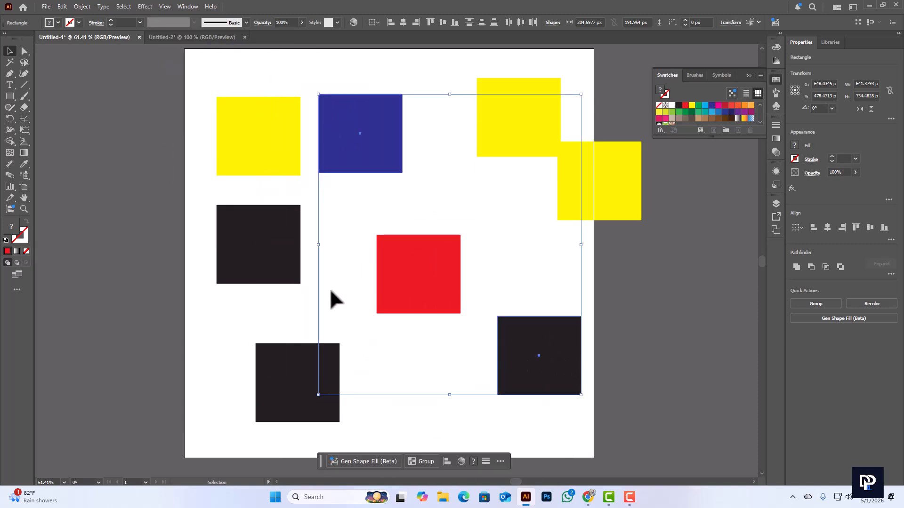
pyautogui.click(265, 318)
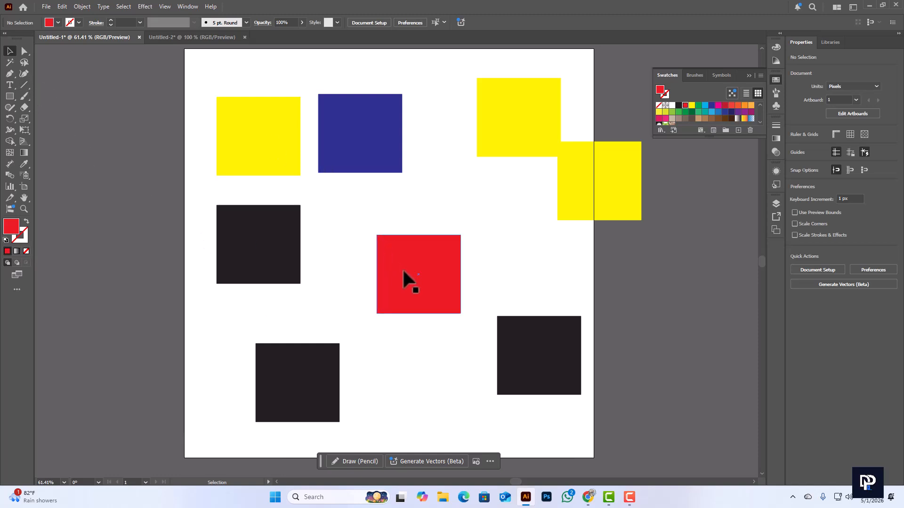
# Move the red rectangle up and left, the upper black one down and left, and the upper-right yellow one beside the red
pyautogui.moveTo(403, 272)
pyautogui.mouseDown()
pyautogui.moveTo(425, 235)
pyautogui.moveTo(398, 271)
pyautogui.mouseUp()
pyautogui.moveTo(278, 252); pyautogui.dragTo(258, 292)
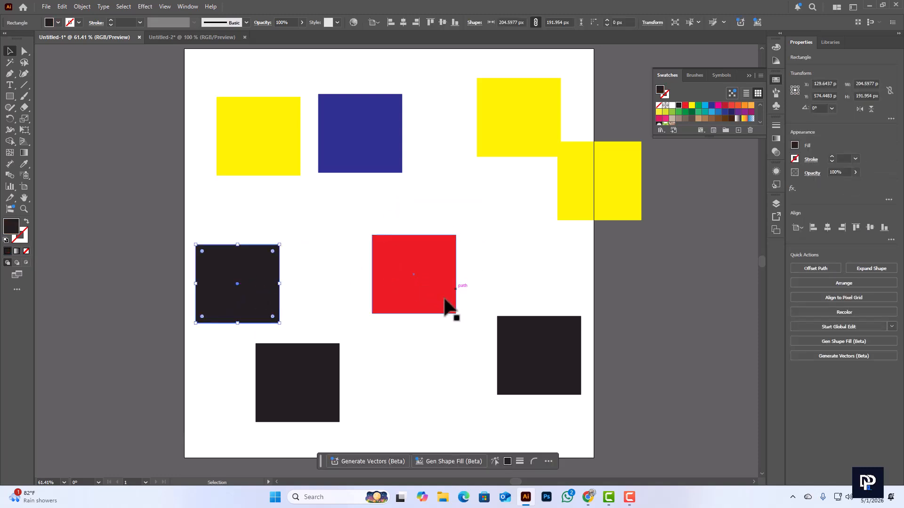
pyautogui.moveTo(448, 303); pyautogui.dragTo(406, 268)
pyautogui.moveTo(510, 139); pyautogui.dragTo(473, 260)
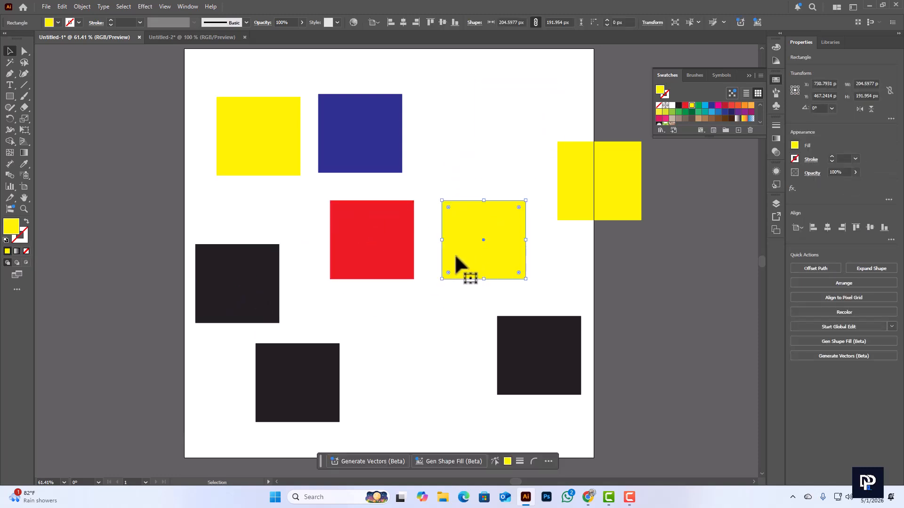
# Shift the red rectangle slightly down and left of its place beside the yellow one, and the lower-left black rectangle straight down
pyautogui.moveTo(384, 258); pyautogui.dragTo(368, 290)
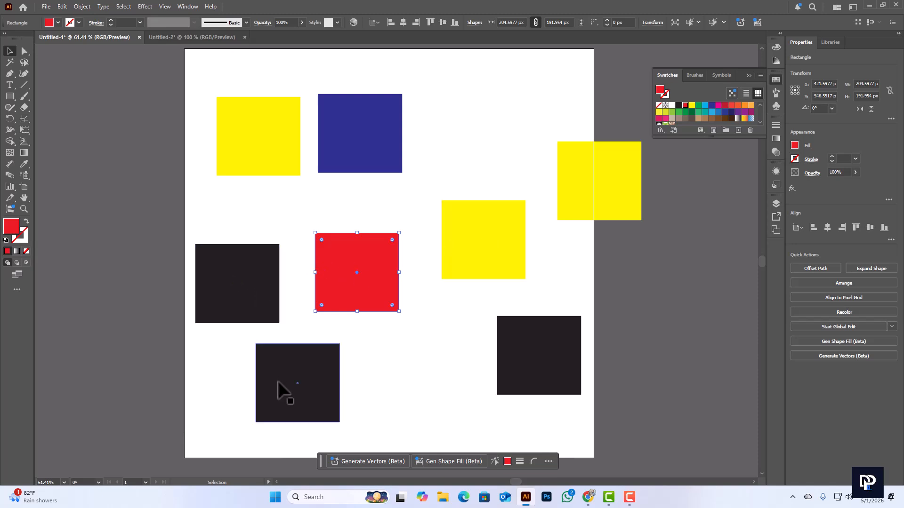
pyautogui.moveTo(282, 389); pyautogui.dragTo(283, 418)
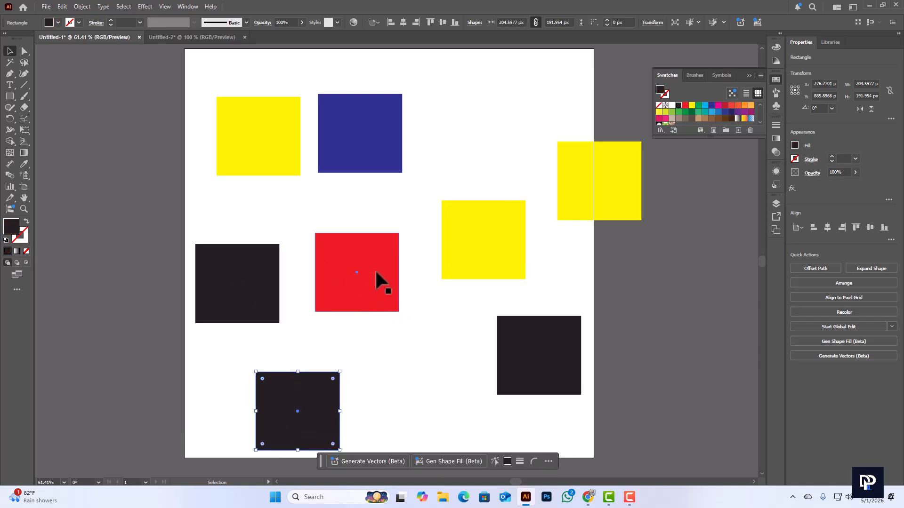
pyautogui.moveTo(376, 279); pyautogui.dragTo(384, 273)
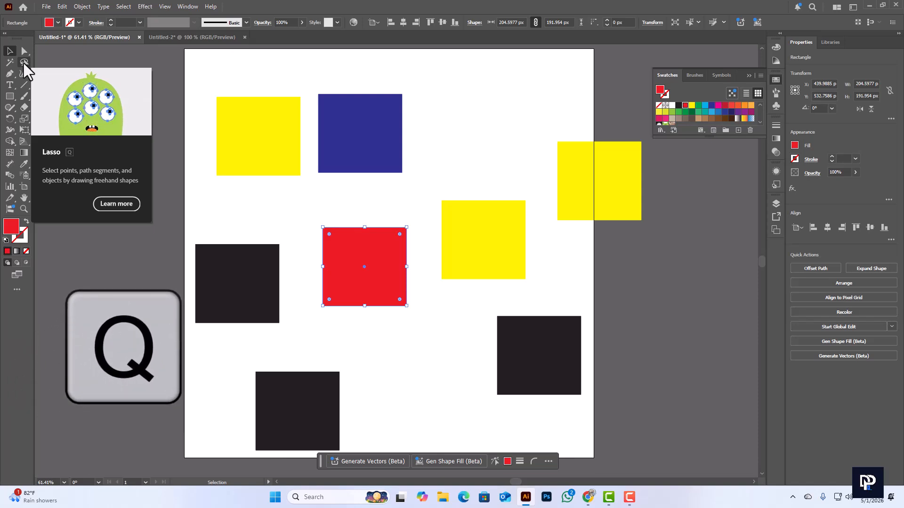
# Lasso the leftmost black rectangle and the yellow one beside the red, skipping the red, and move both slightly up and left
pyautogui.press('q')
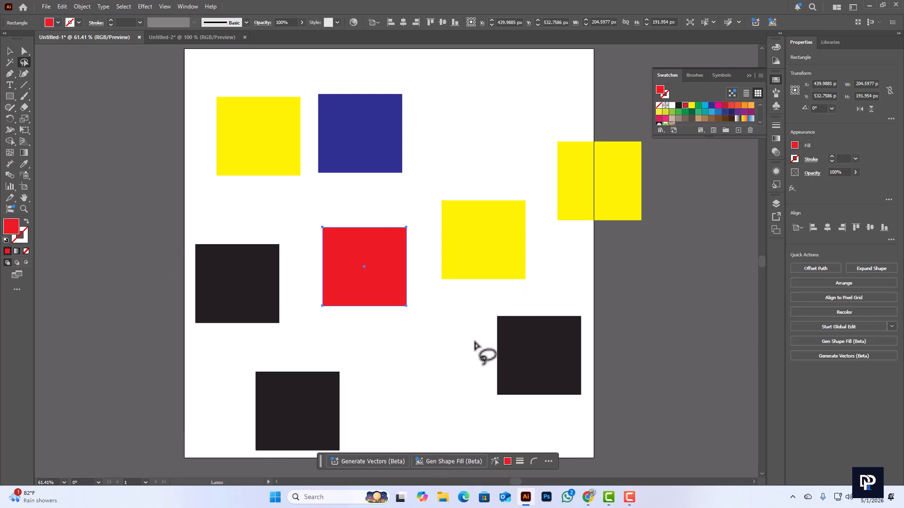
pyautogui.moveTo(162, 298)
pyautogui.mouseDown()
pyautogui.moveTo(172, 331)
pyautogui.moveTo(200, 351)
pyautogui.moveTo(275, 349)
pyautogui.moveTo(297, 325)
pyautogui.moveTo(314, 215)
pyautogui.moveTo(335, 204)
pyautogui.moveTo(422, 219)
pyautogui.moveTo(427, 274)
pyautogui.moveTo(440, 296)
pyautogui.moveTo(517, 297)
pyautogui.moveTo(541, 283)
pyautogui.moveTo(542, 208)
pyautogui.moveTo(532, 185)
pyautogui.moveTo(514, 175)
pyautogui.moveTo(398, 188)
pyautogui.moveTo(302, 186)
pyautogui.moveTo(191, 234)
pyautogui.moveTo(161, 280)
pyautogui.moveTo(173, 315)
pyautogui.mouseUp()
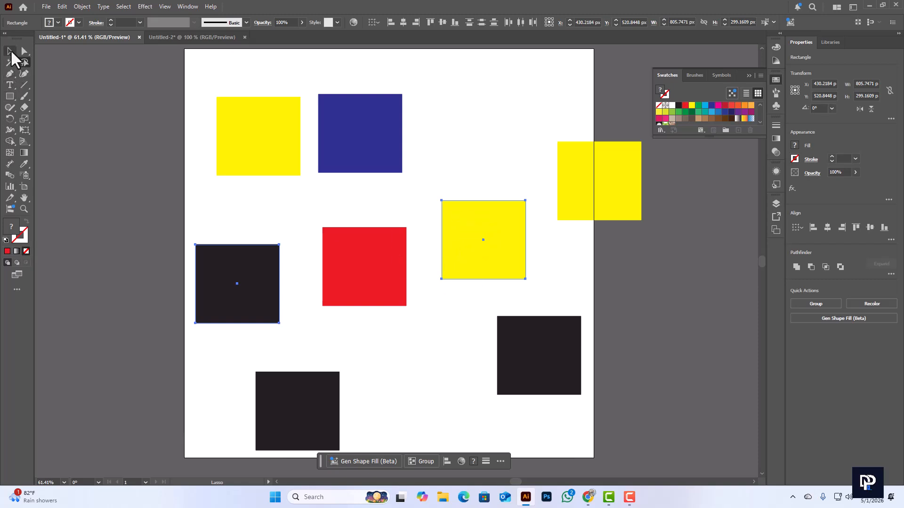
pyautogui.click(10, 52)
pyautogui.moveTo(217, 263); pyautogui.dragTo(250, 272)
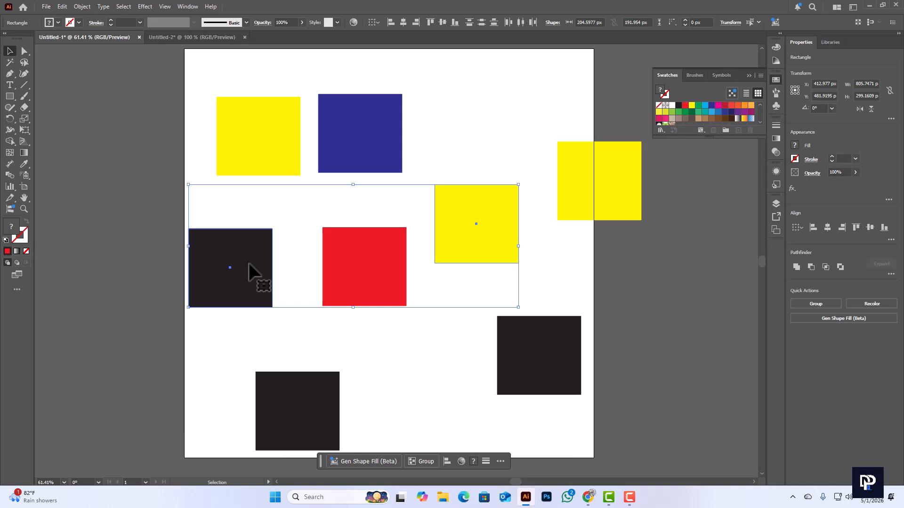
pyautogui.keyDown('shift'); pyautogui.click(341, 273); pyautogui.keyUp('shift')
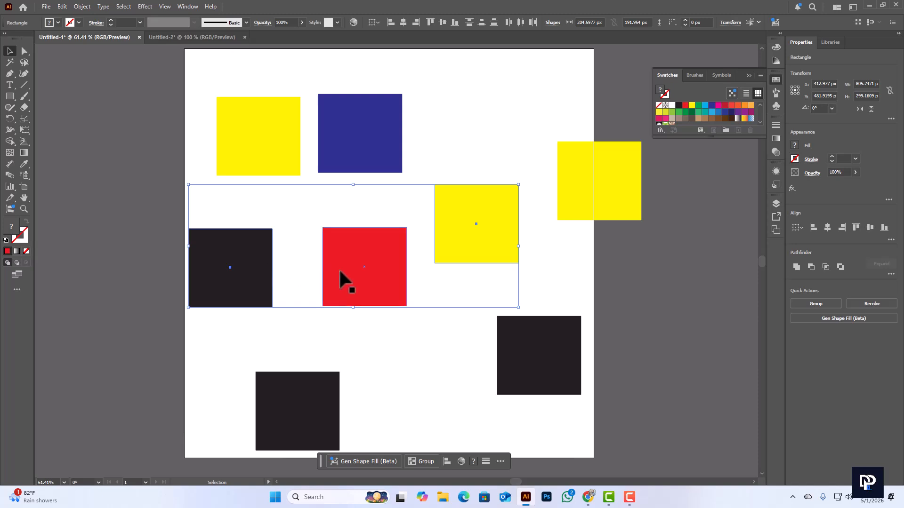
# Activate the standard Type Tool from the group of type tools
pyautogui.click(9, 86)
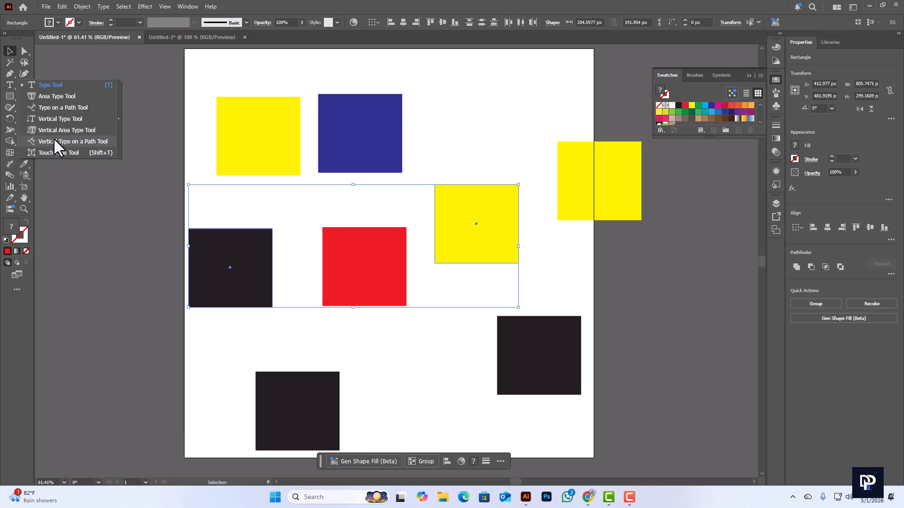
pyautogui.click(53, 84)
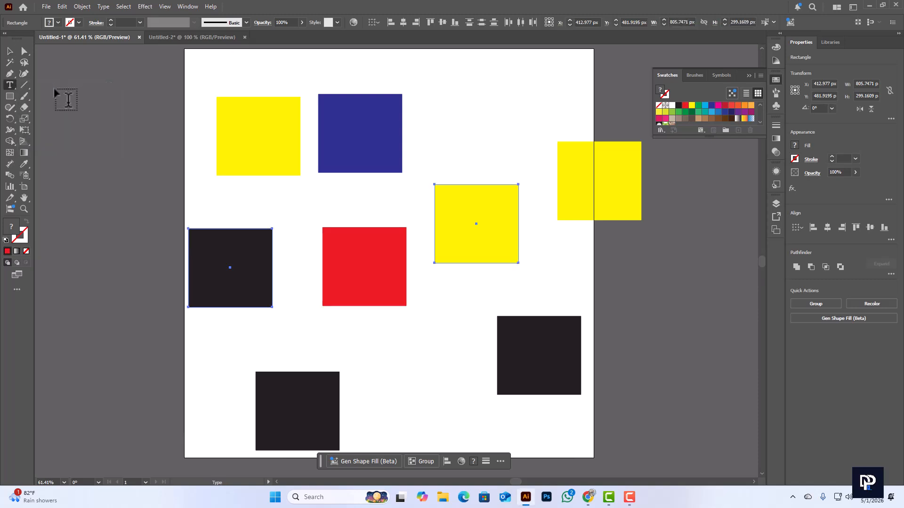